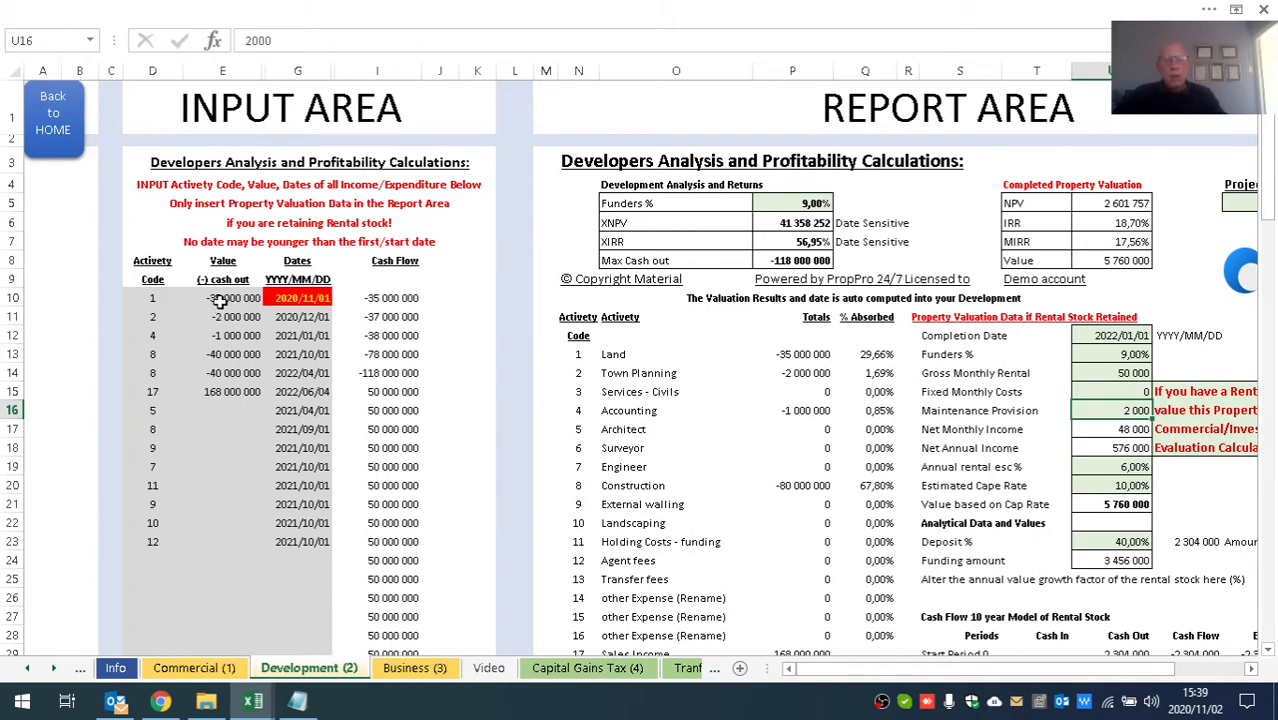
Examine the input area's activity values and dates, and the report area's activity totals through the Total Result row.
{"action": "left_click", "coordinate": [220, 300]}
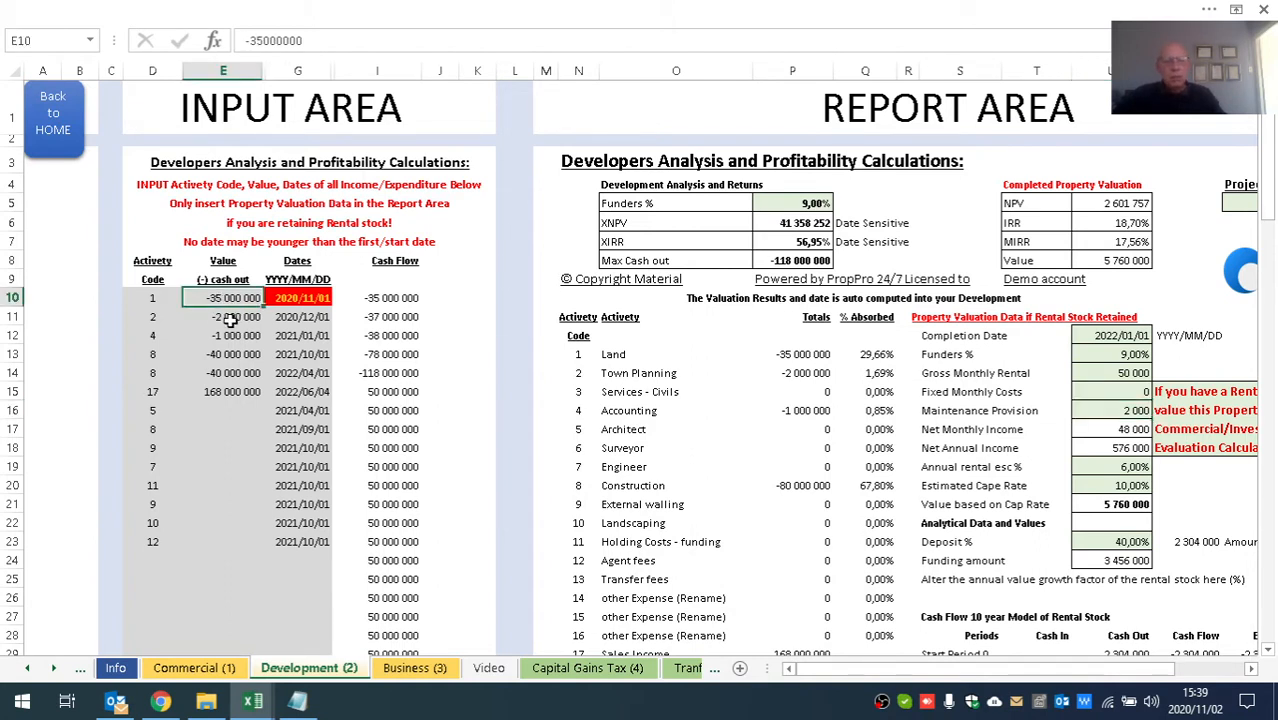
{"action": "left_click", "coordinate": [230, 318]}
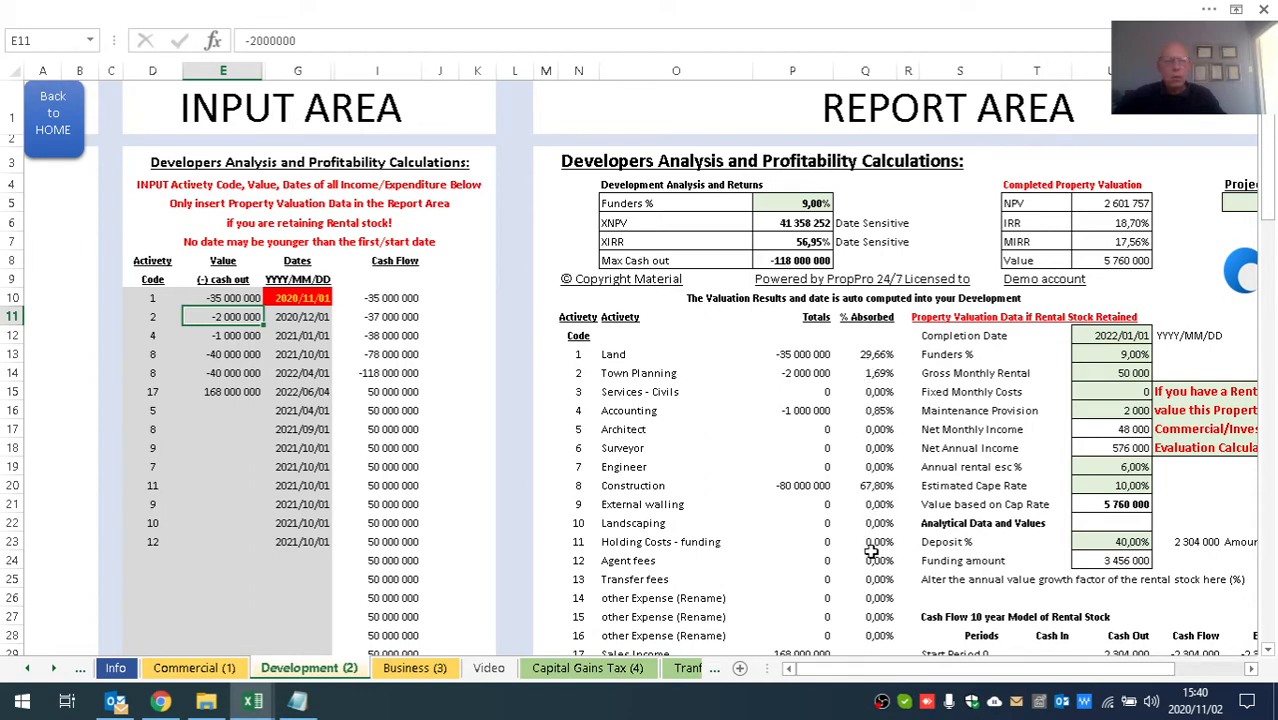
{"action": "left_click", "coordinate": [285, 317]}
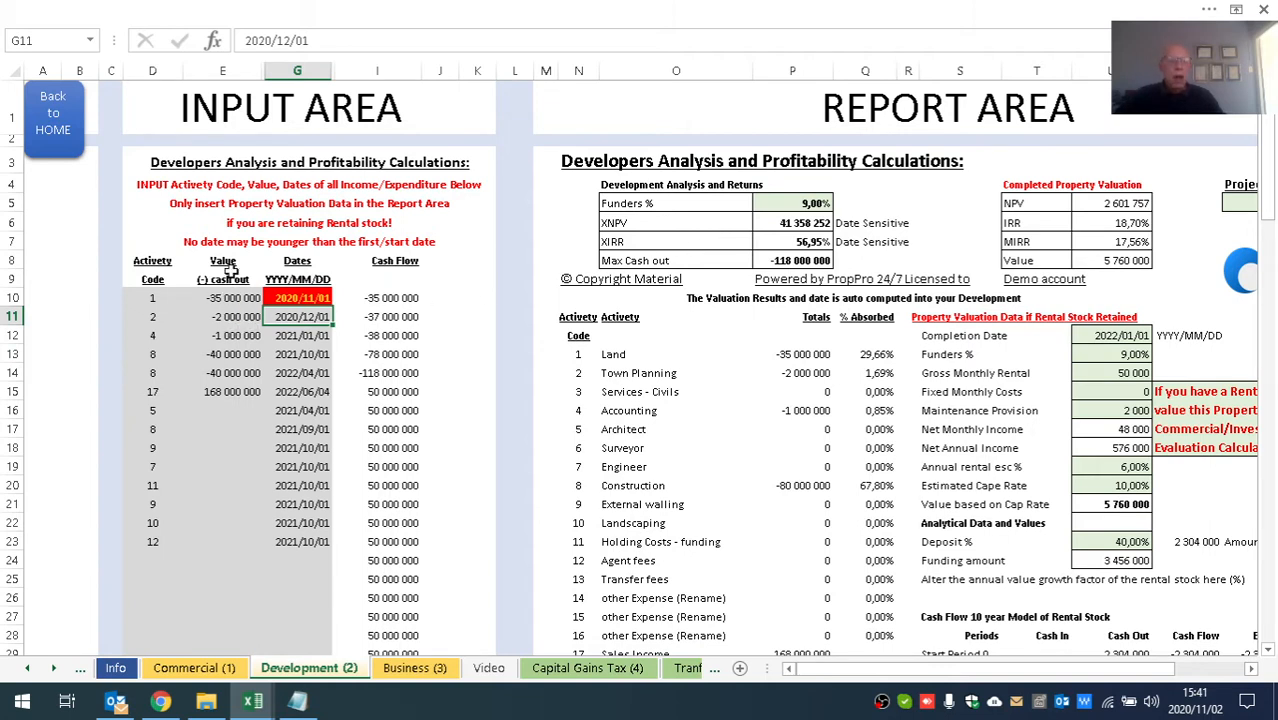
{"action": "left_click", "coordinate": [227, 320]}
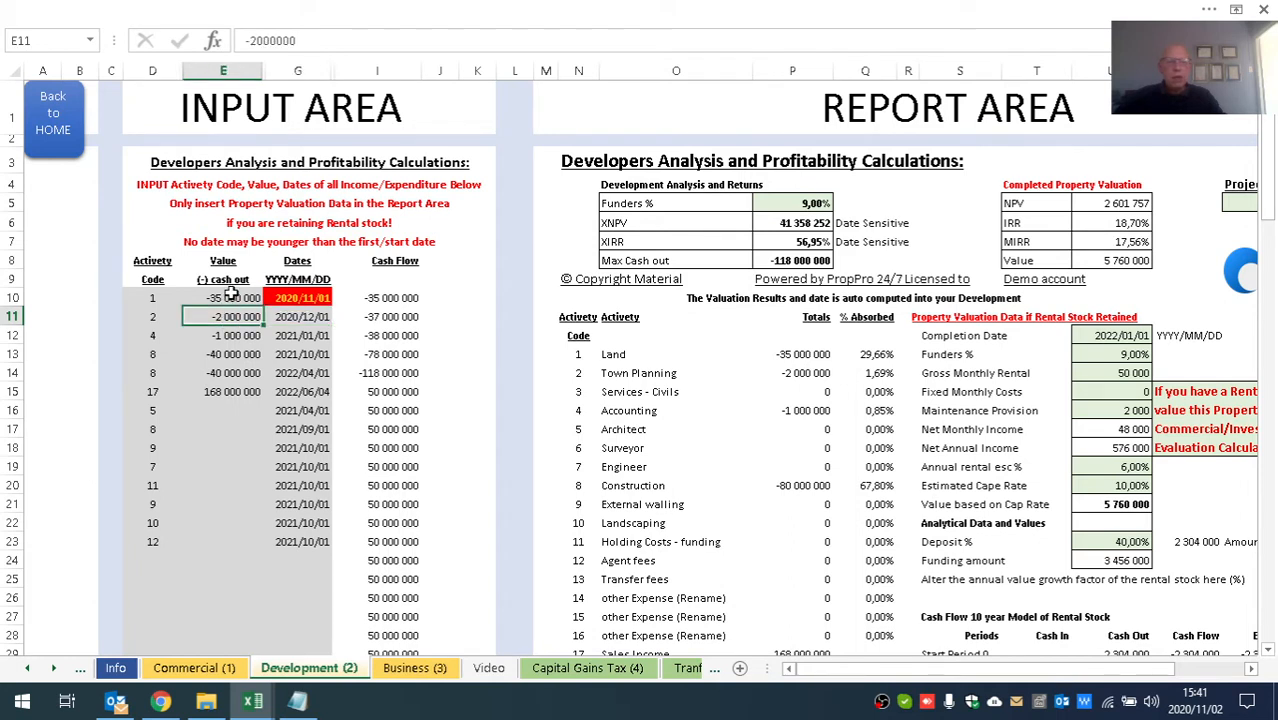
{"action": "left_click", "coordinate": [234, 301]}
{"action": "left_click", "coordinate": [234, 320]}
{"action": "left_click", "coordinate": [230, 393]}
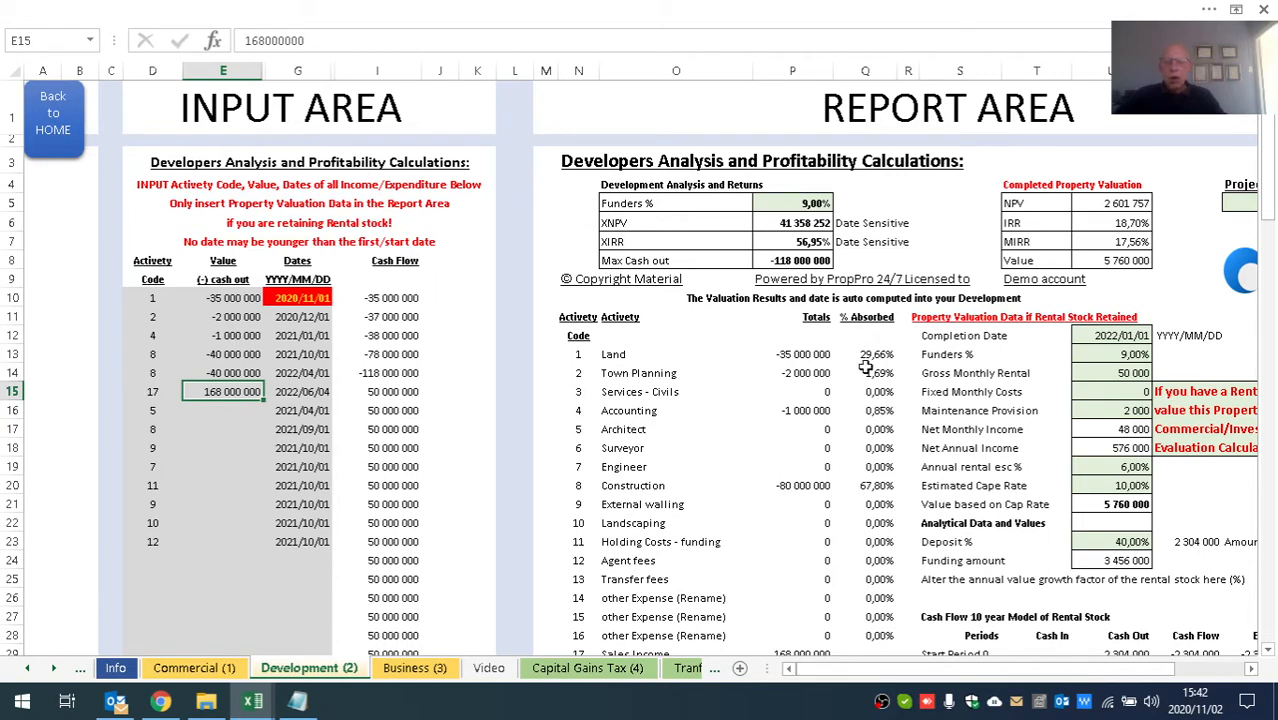
{"action": "scroll", "coordinate": [862, 446], "scroll_direction": "down", "scroll_amount": 1}
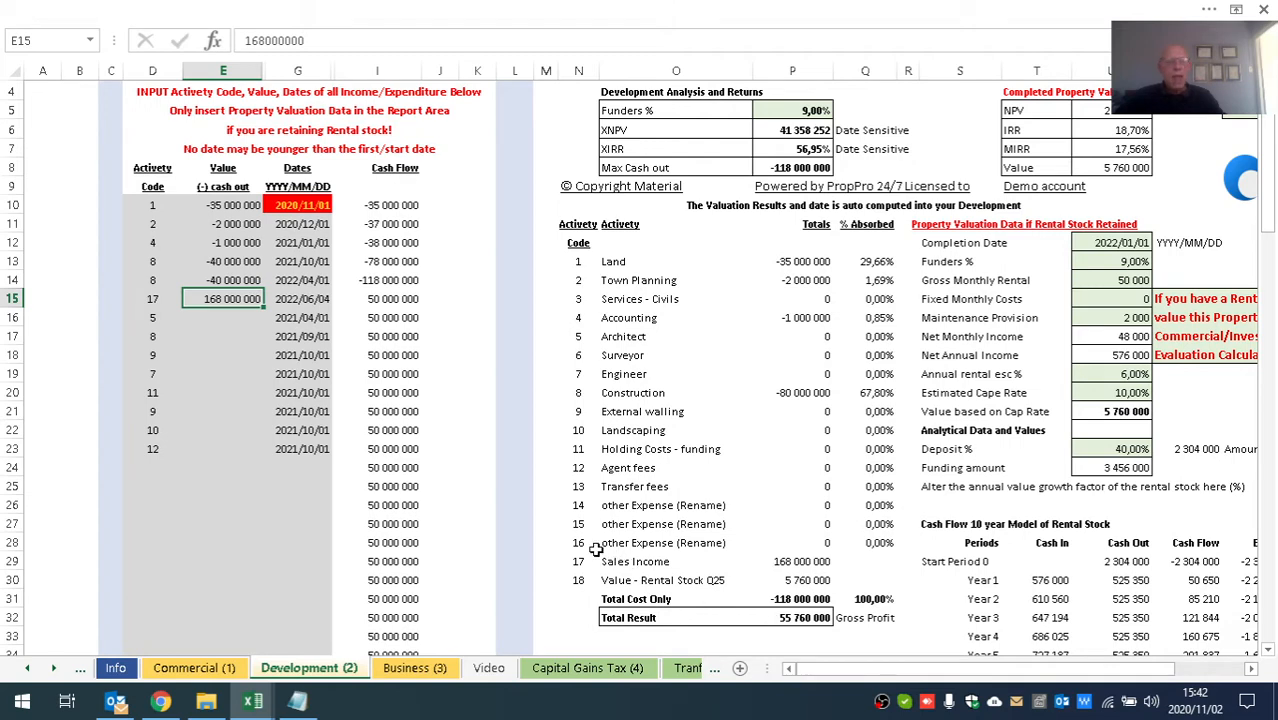
{"action": "scroll", "coordinate": [508, 520], "scroll_direction": "up", "scroll_amount": 1}
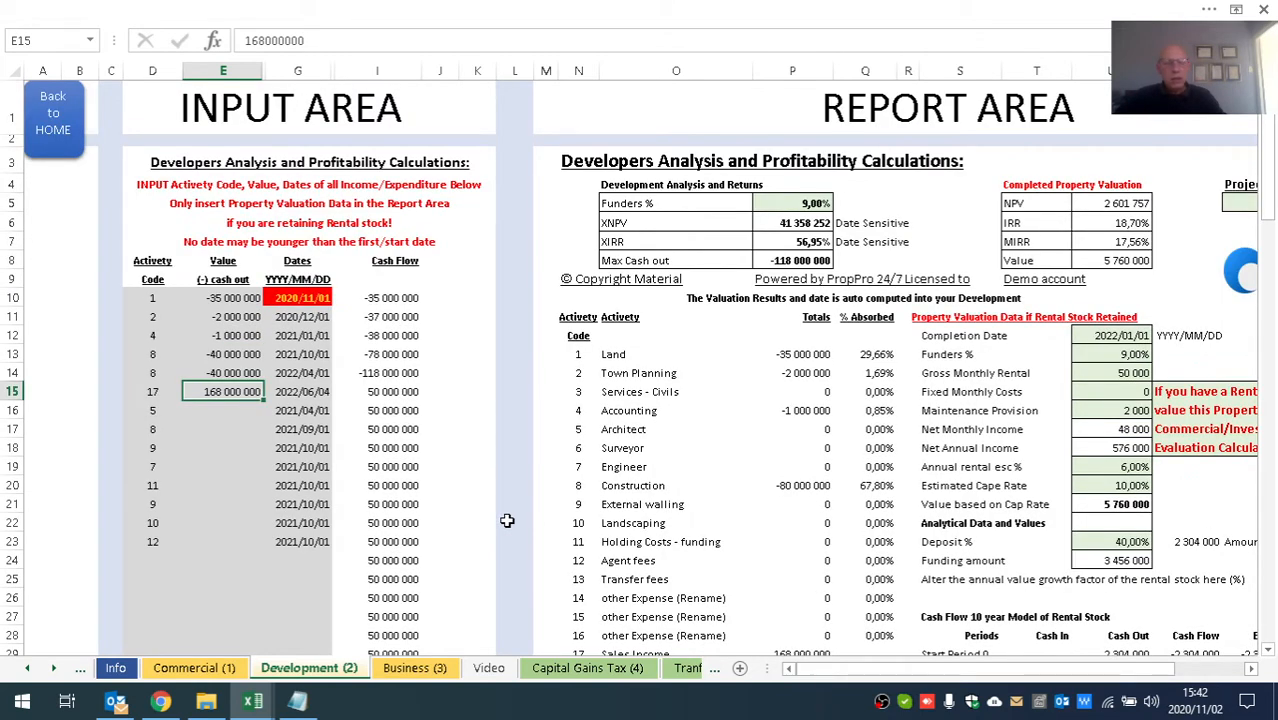
{"action": "scroll", "coordinate": [507, 520], "scroll_direction": "down", "scroll_amount": 1}
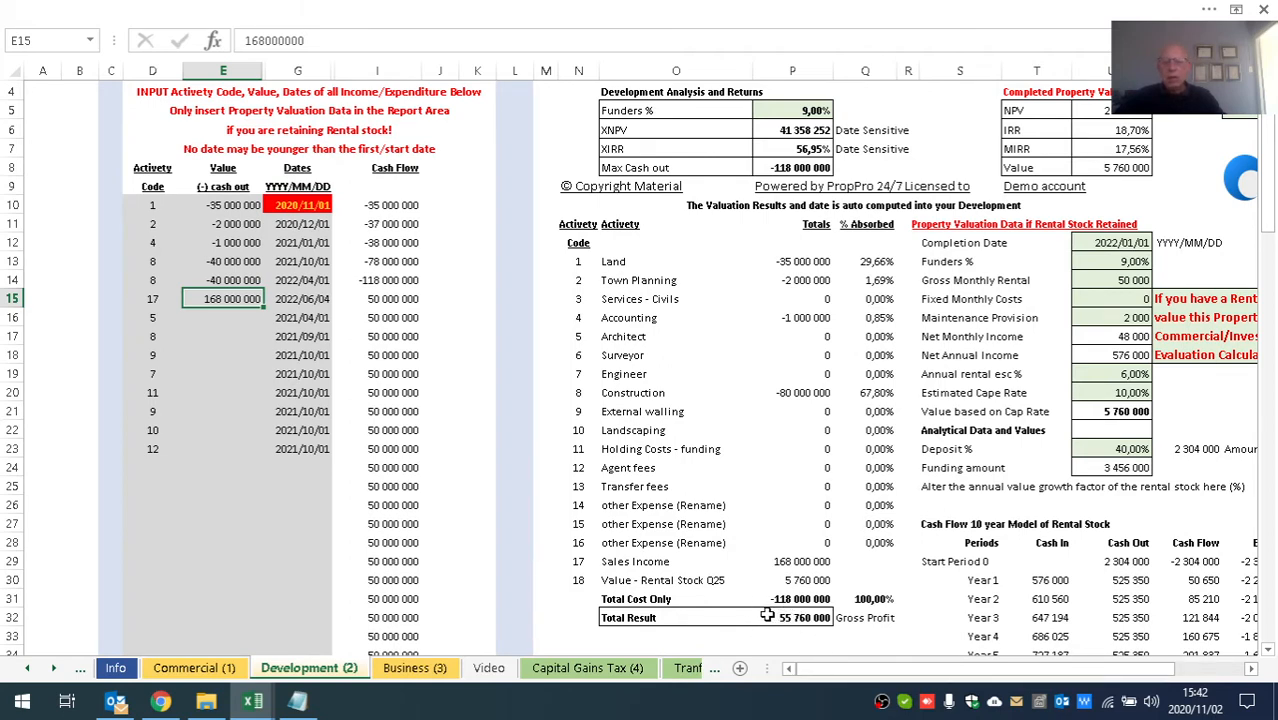
{"action": "scroll", "coordinate": [742, 596], "scroll_direction": "up", "scroll_amount": 1}
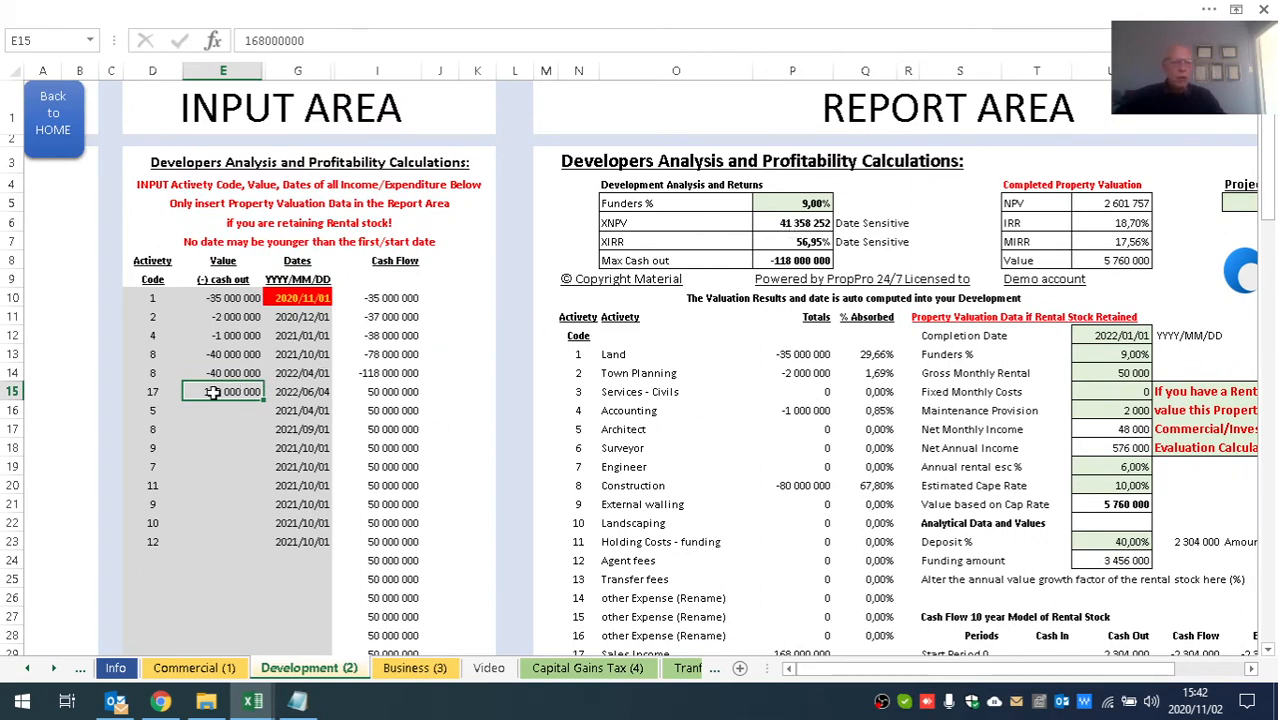
Set the sales income date in row 15 to 2023/06/04 and review the effect on the returns and Total Result.
{"action": "left_click", "coordinate": [285, 391]}
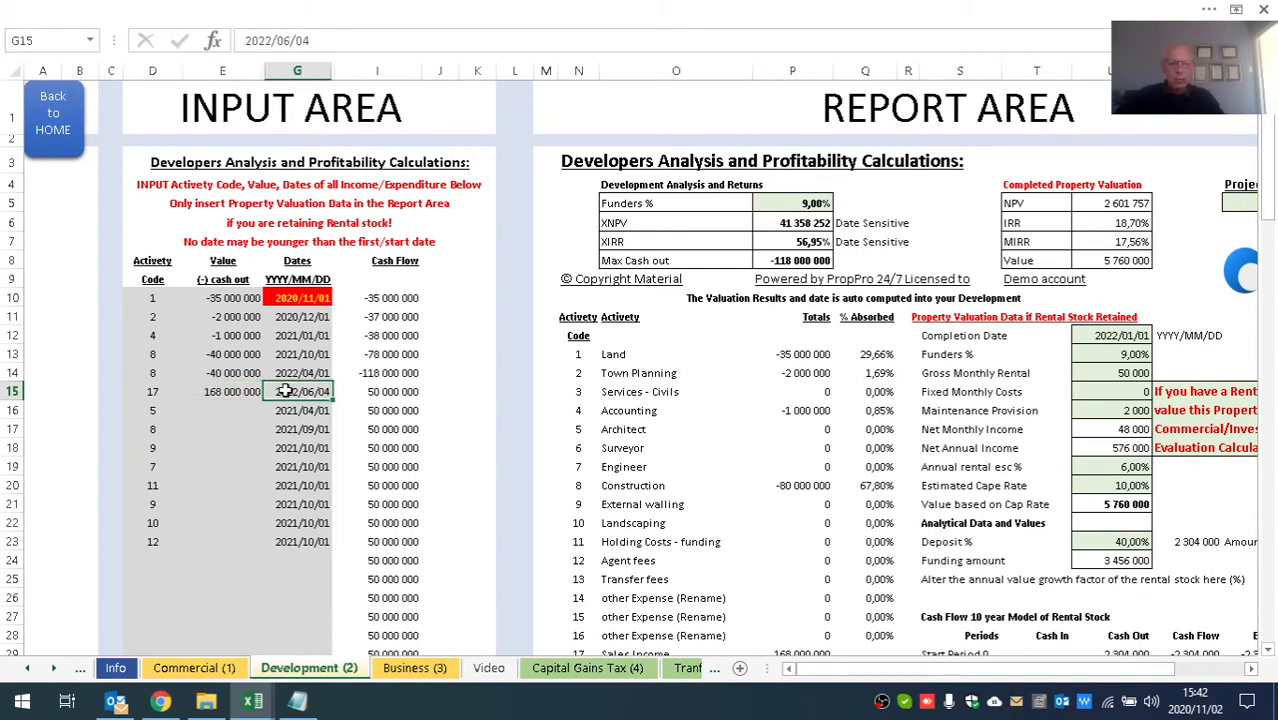
{"action": "left_click", "coordinate": [268, 40]}
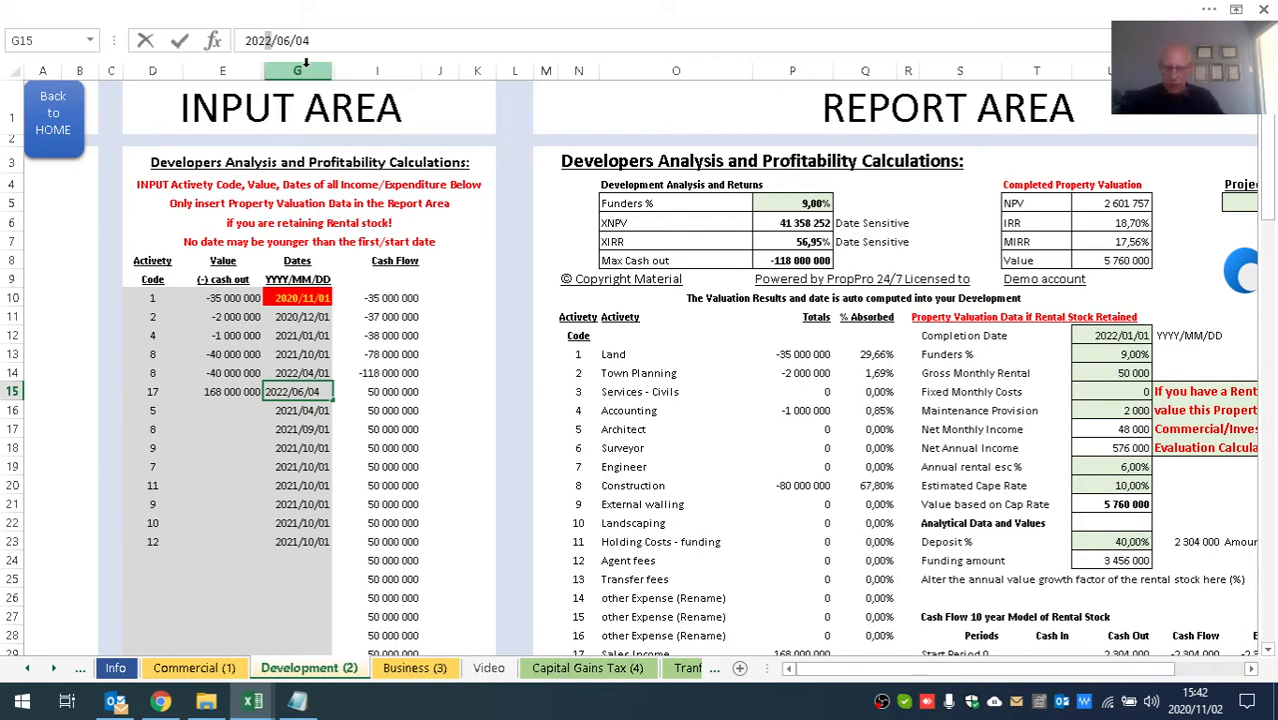
{"action": "key", "text": "BackSpace"}
{"action": "type", "text": "3"}
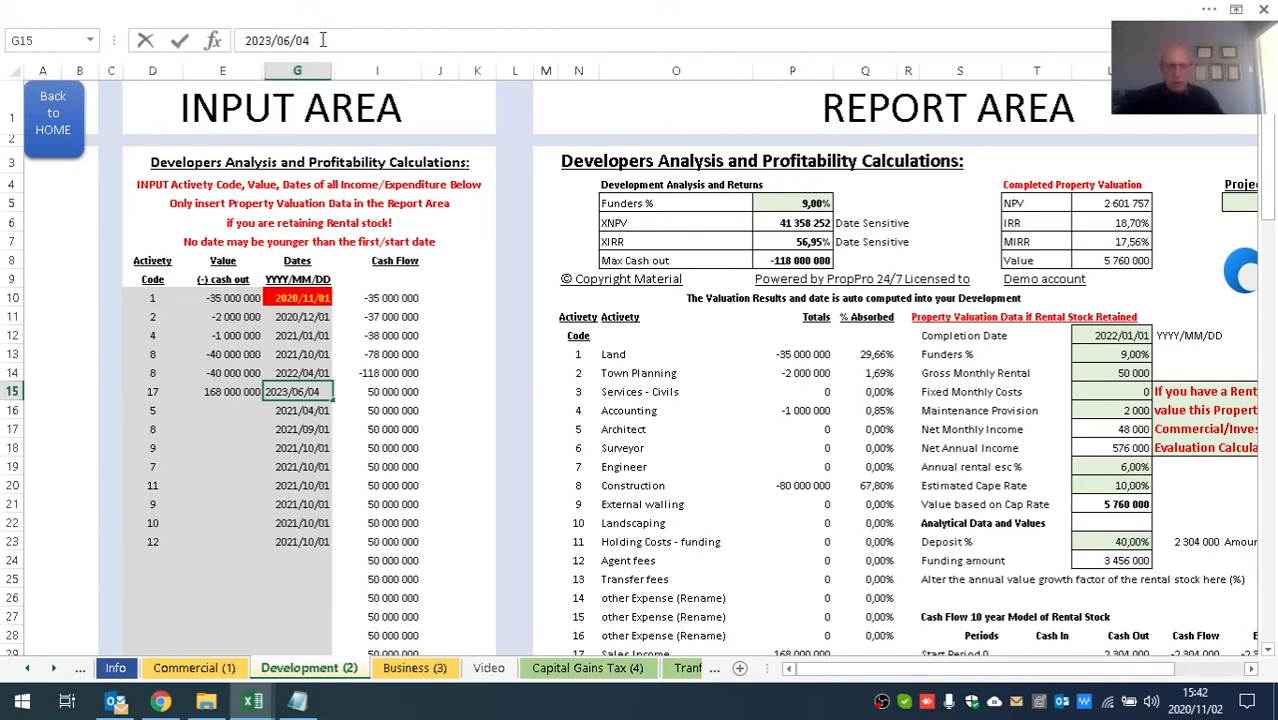
{"action": "key", "text": "Return"}
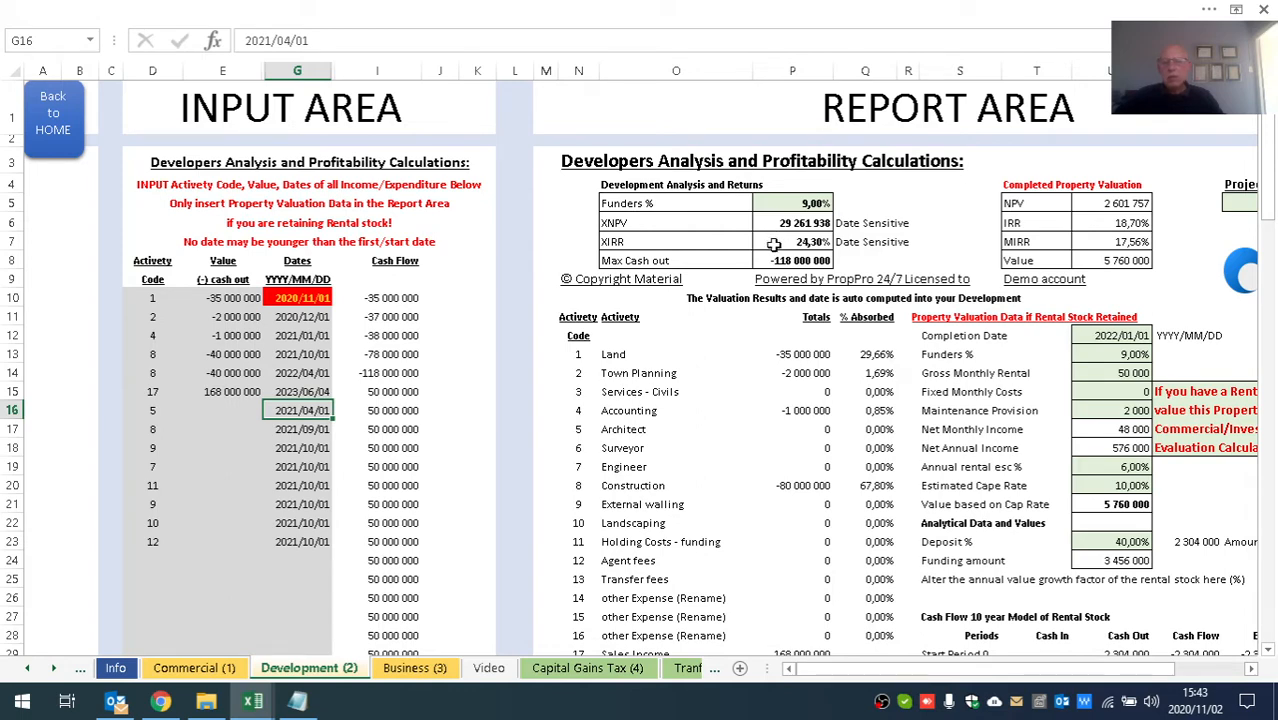
{"action": "scroll", "coordinate": [774, 244], "scroll_direction": "down", "scroll_amount": 2}
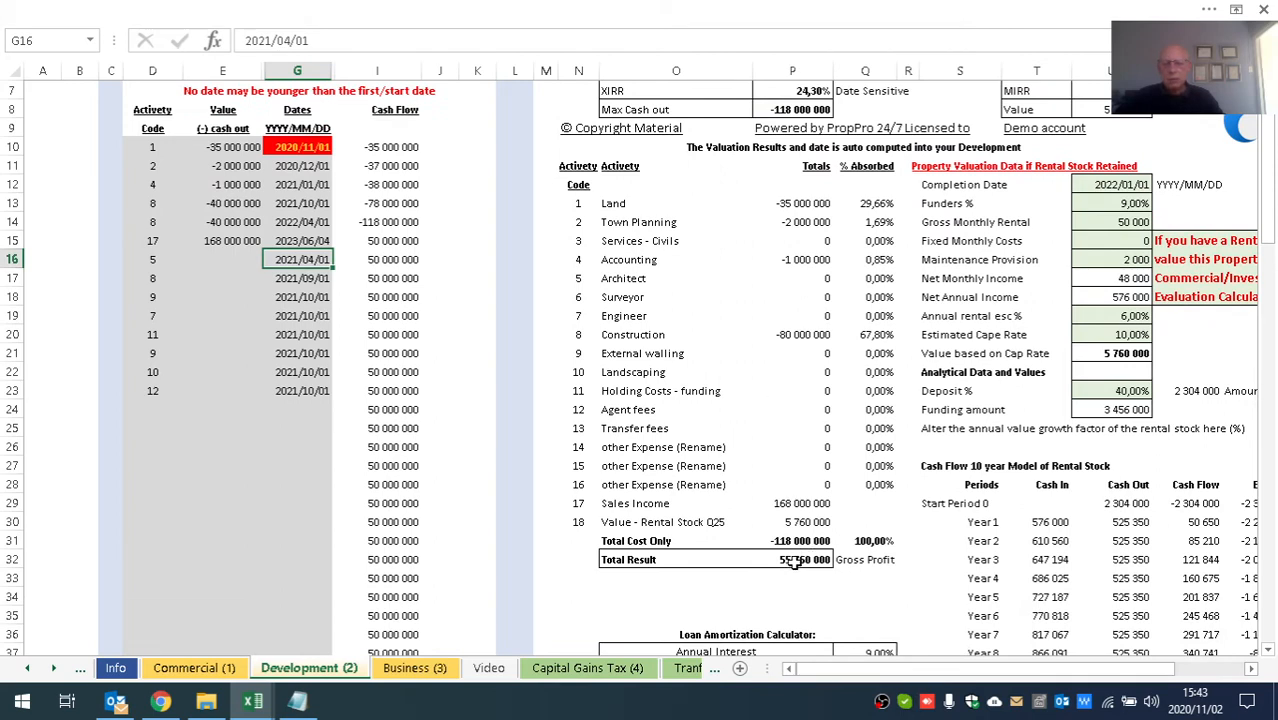
{"action": "scroll", "coordinate": [785, 540], "scroll_direction": "up", "scroll_amount": 2}
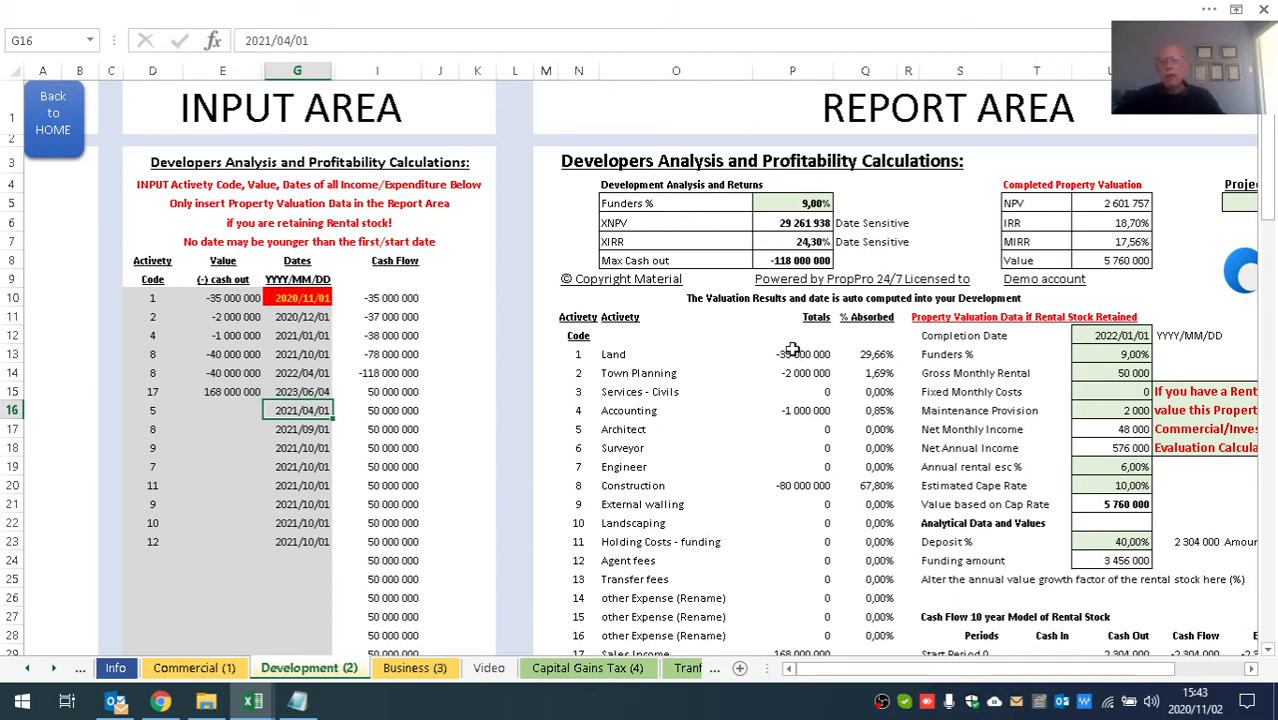
Set the sales income date in row 15 back to 2022/06/04.
{"action": "left_click", "coordinate": [245, 397]}
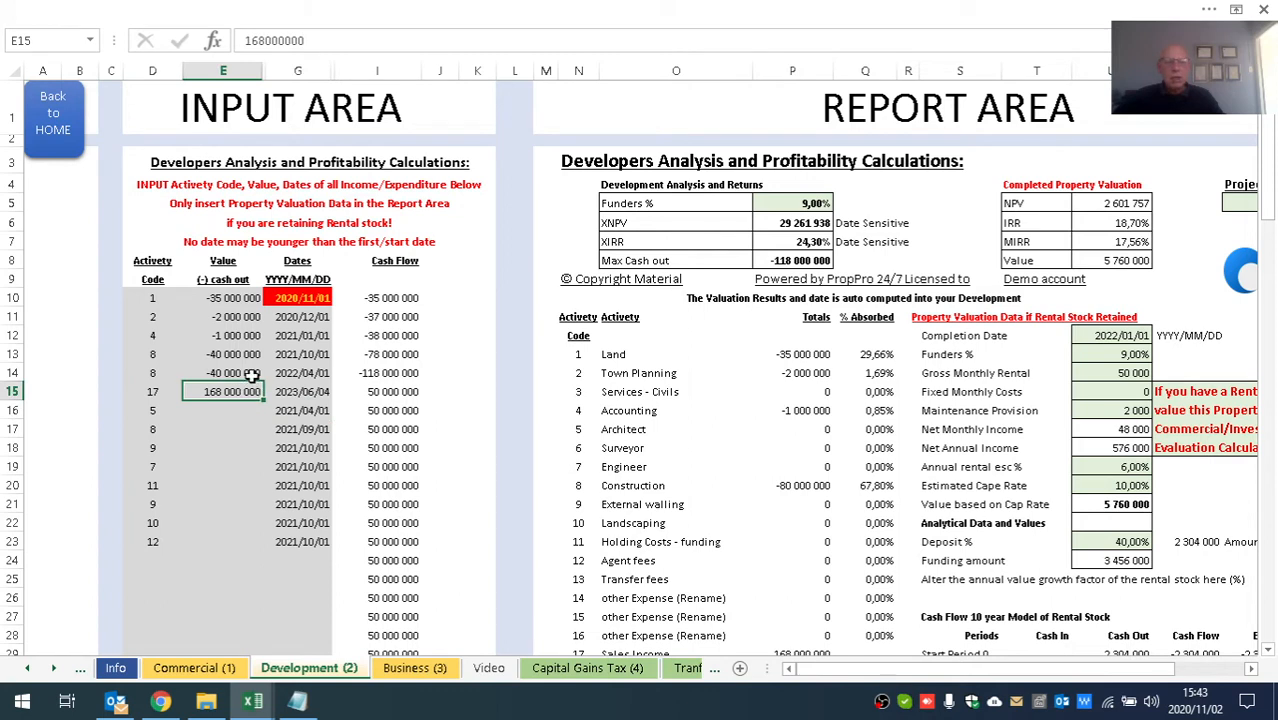
{"action": "left_click", "coordinate": [252, 374]}
{"action": "left_click", "coordinate": [306, 391]}
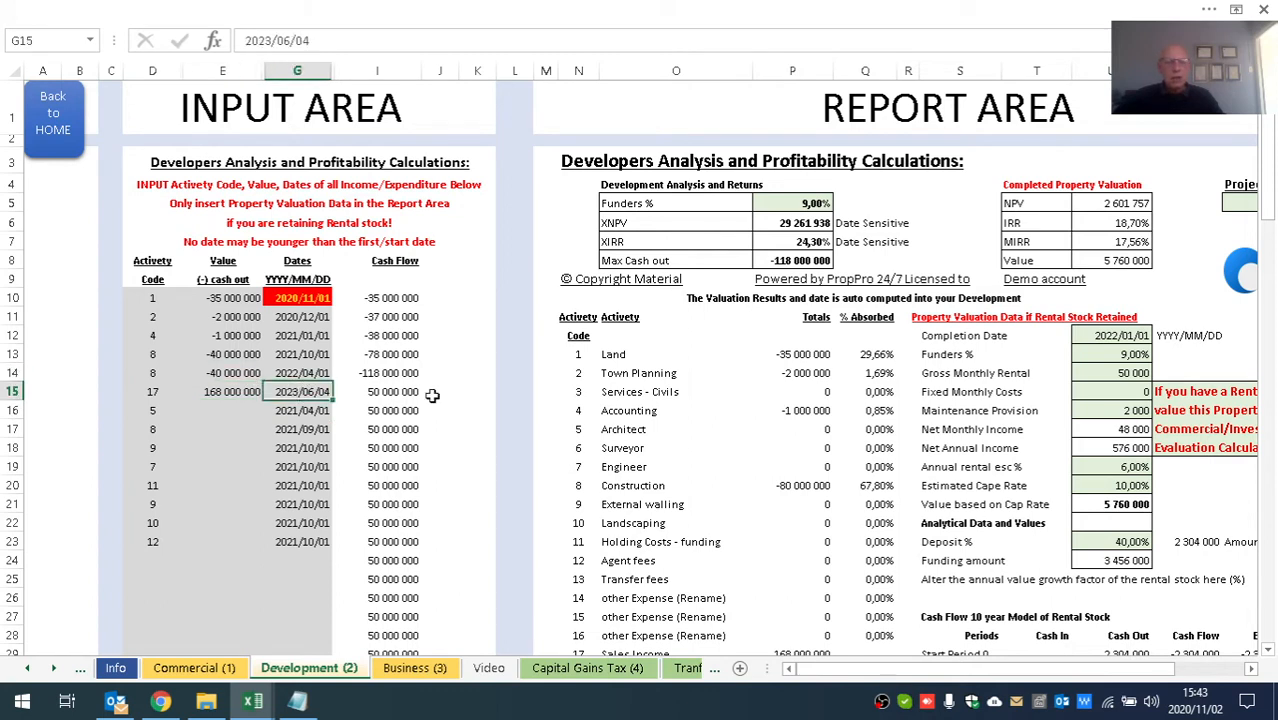
{"action": "left_click", "coordinate": [268, 41]}
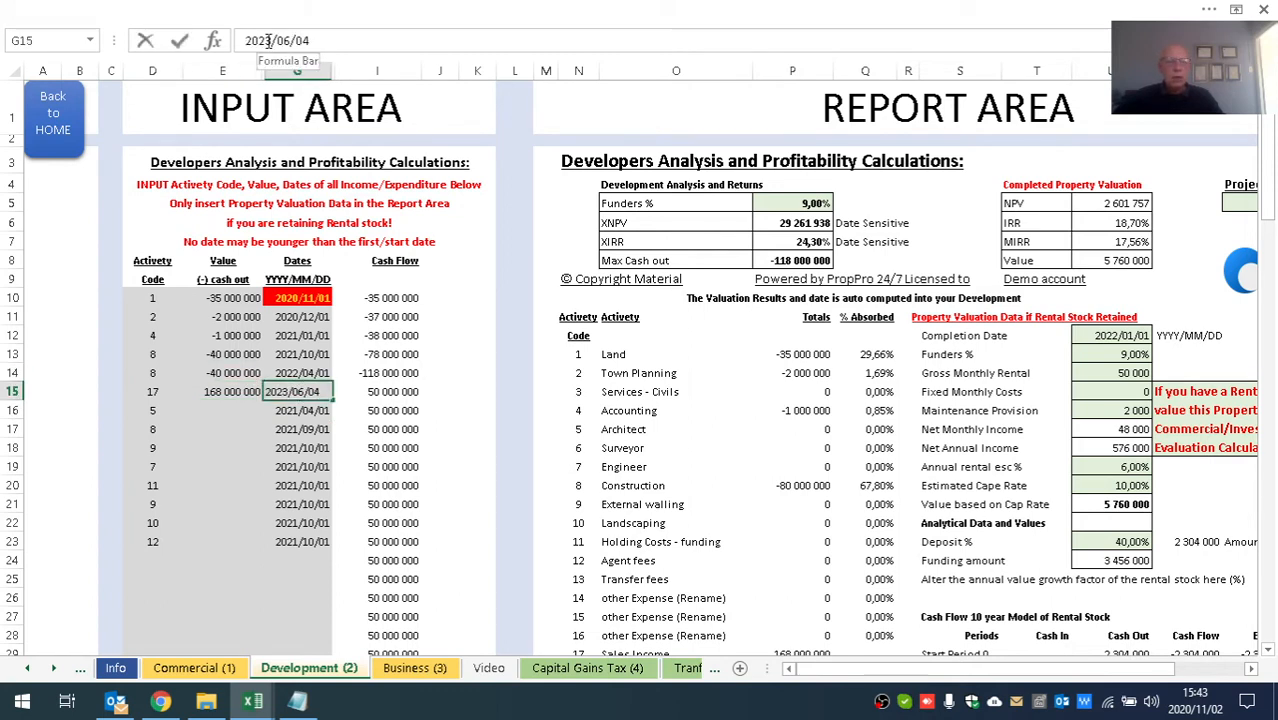
{"action": "key", "text": "BackSpace"}
{"action": "type", "text": "2"}
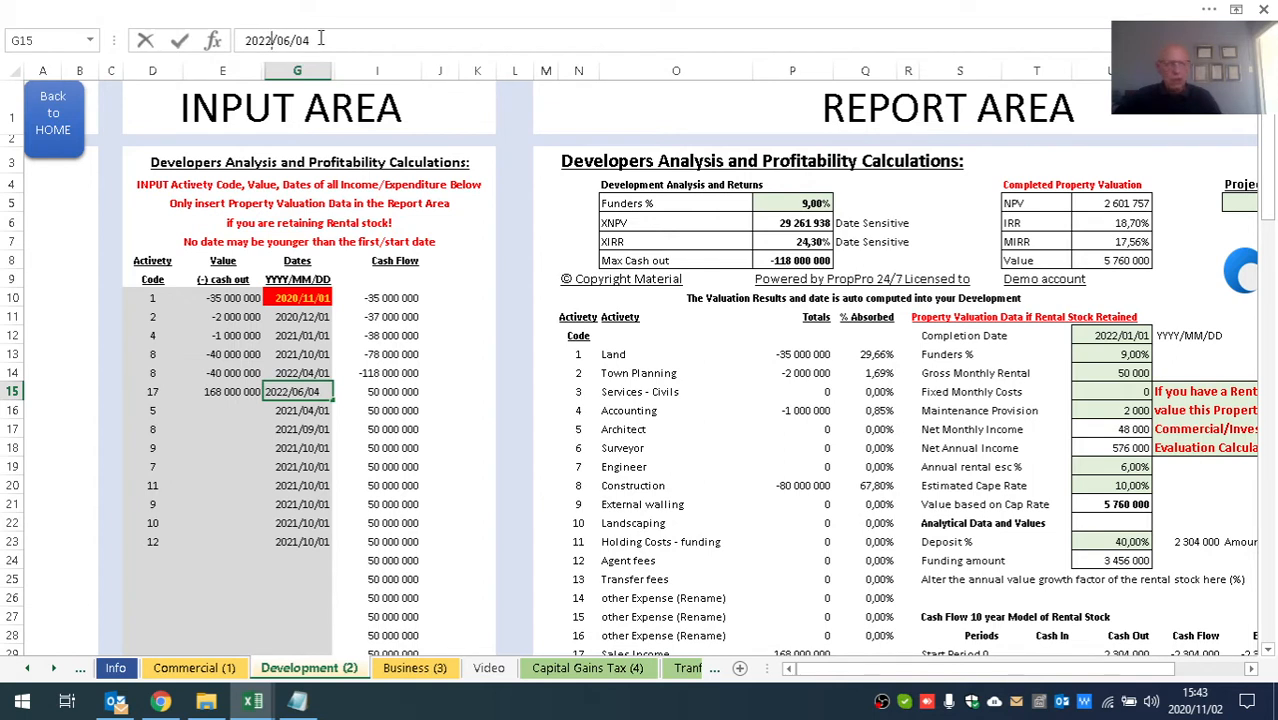
{"action": "key", "text": "Return"}
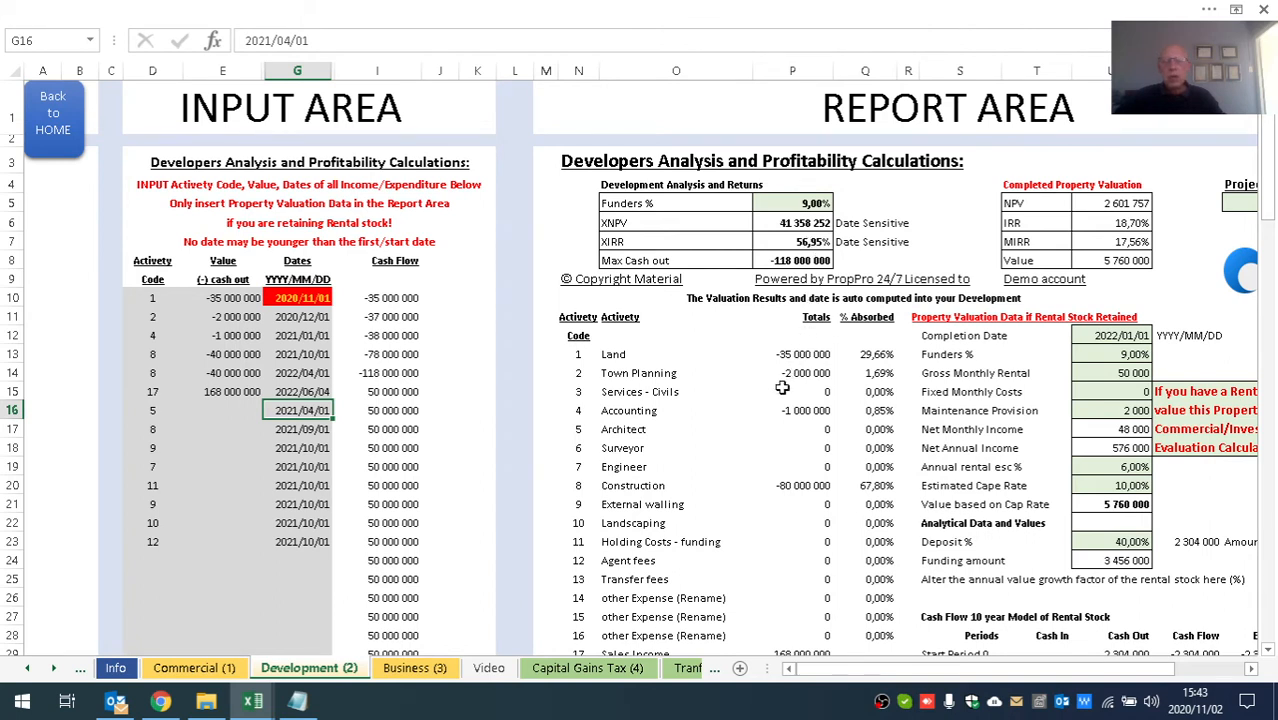
Set the land value for activity code 1 in row 10 to -45 000 000.
{"action": "left_click", "coordinate": [231, 298]}
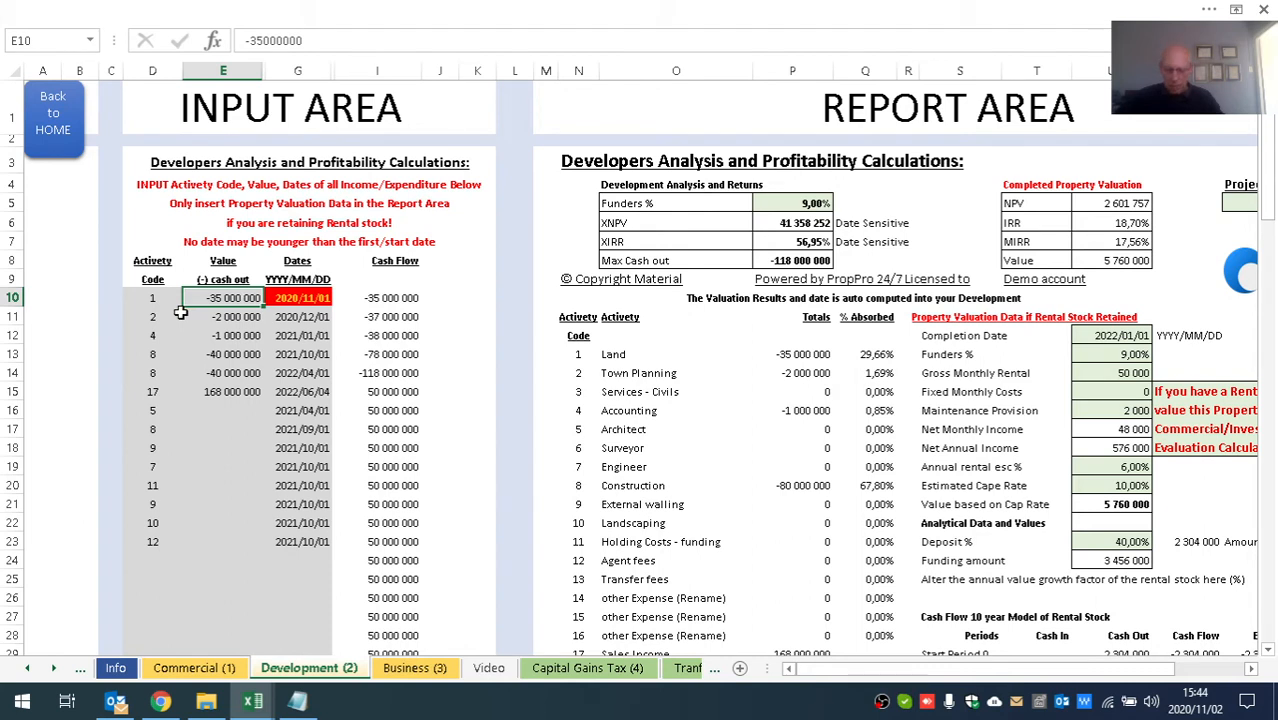
{"action": "type", "text": "-"}
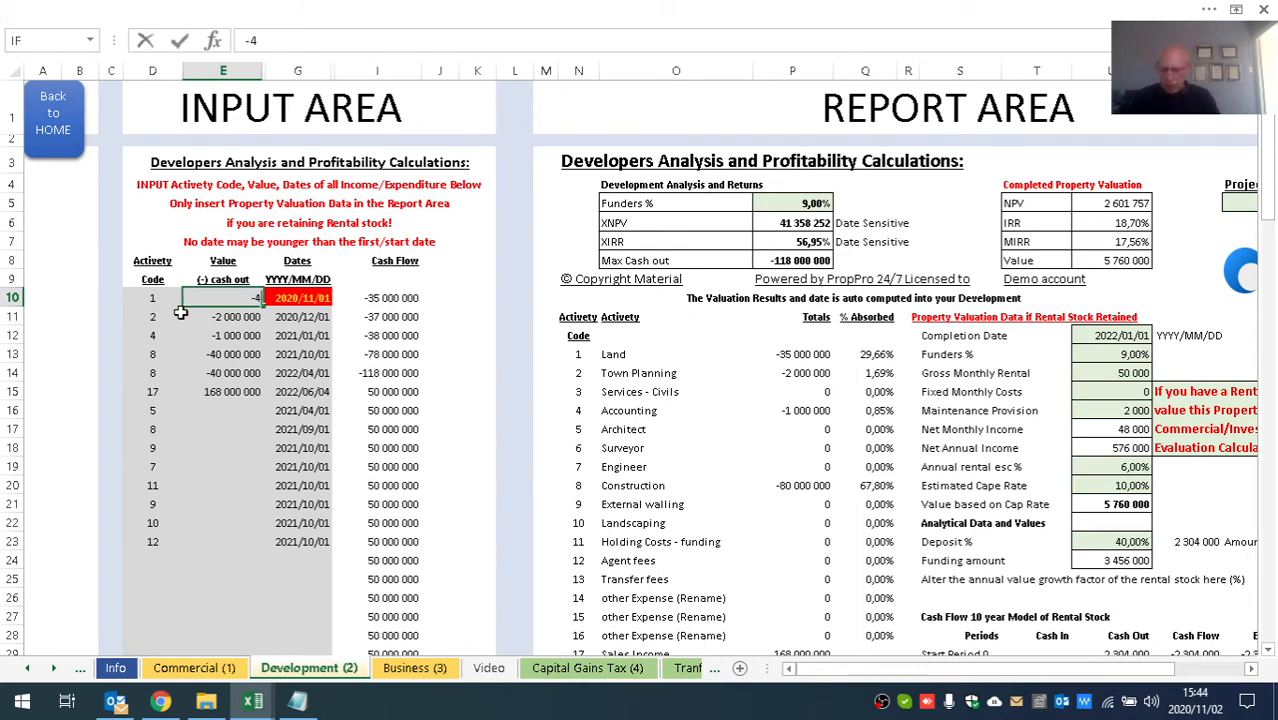
{"action": "type", "text": "45 00"}
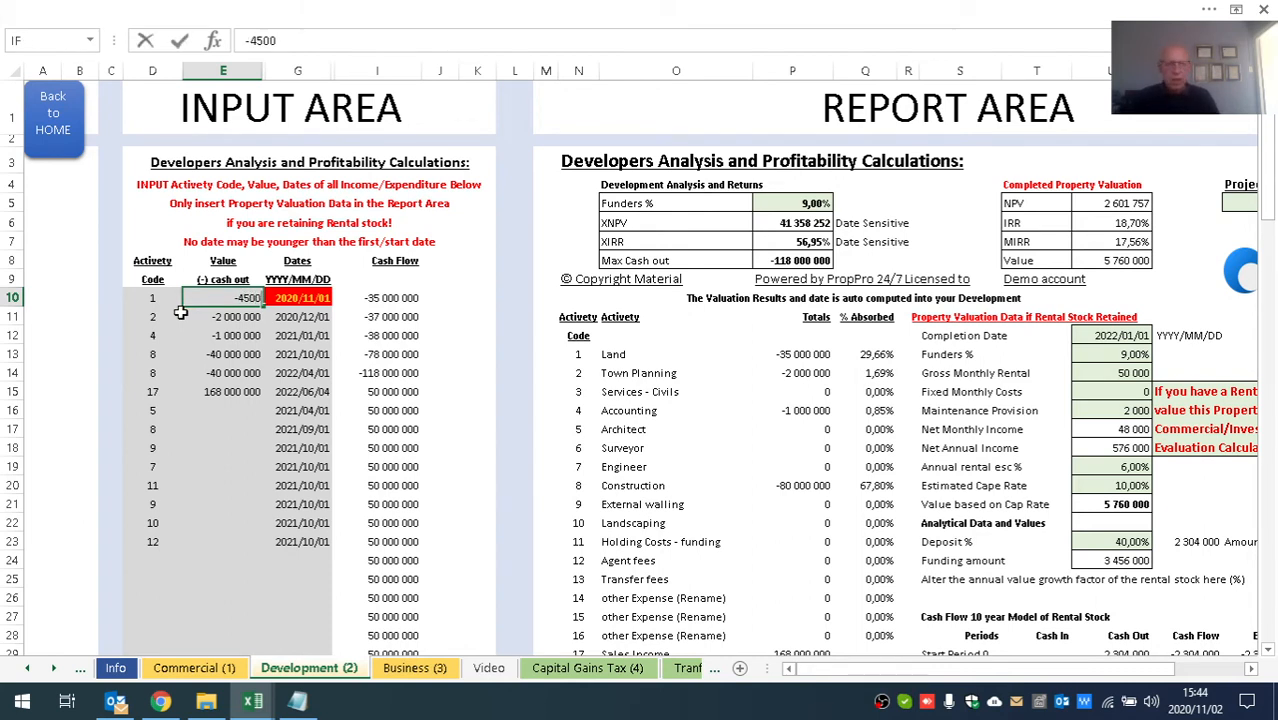
{"action": "type", "text": "0 000"}
{"action": "key", "text": "Return"}
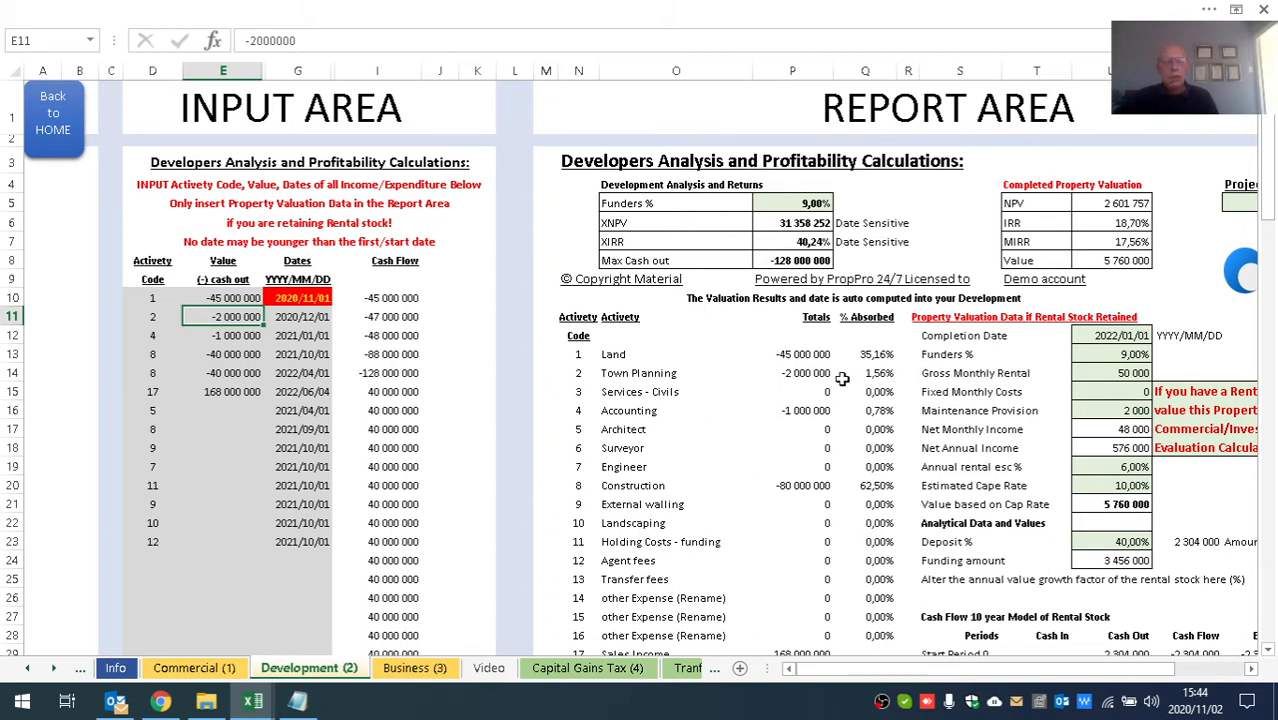
{"action": "left_click", "coordinate": [233, 298]}
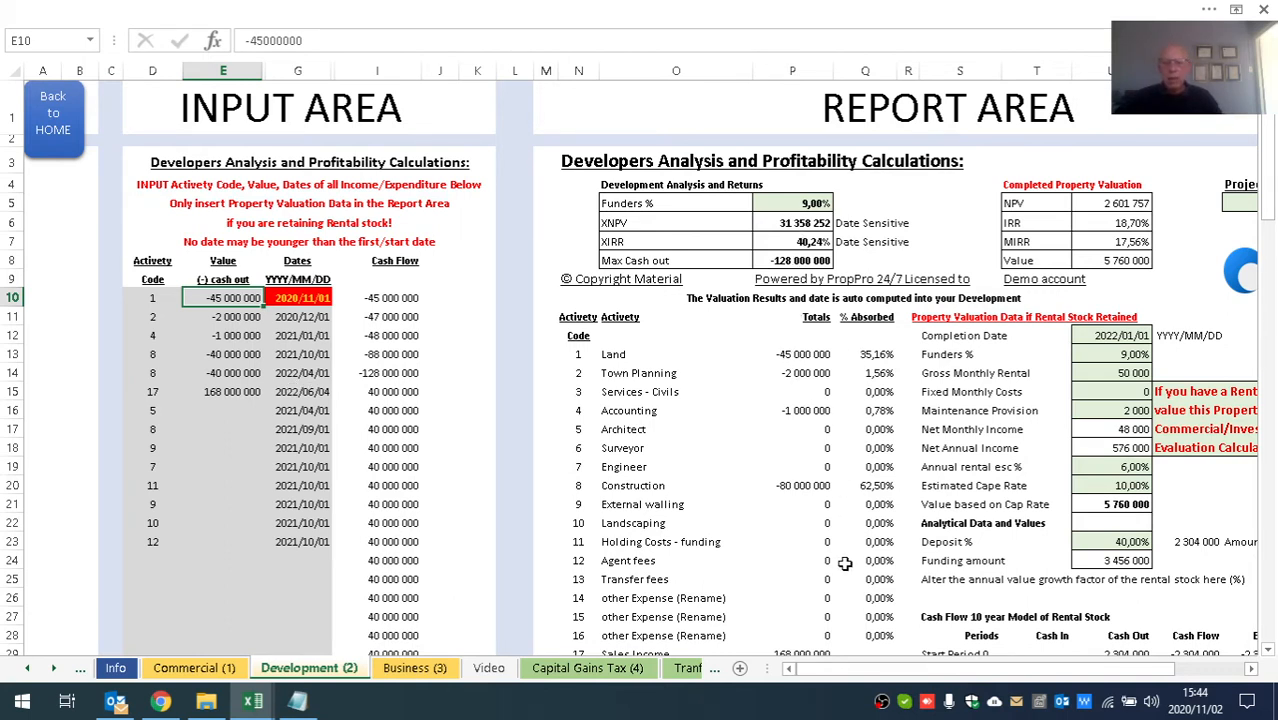
Examine the retained rental stock valuation data, including completion date, funders %, gross rental, fixed costs, maintenance provision and estimated cap rate.
{"action": "left_click_drag", "start_coordinate": [930, 680], "coordinate": [962, 686]}
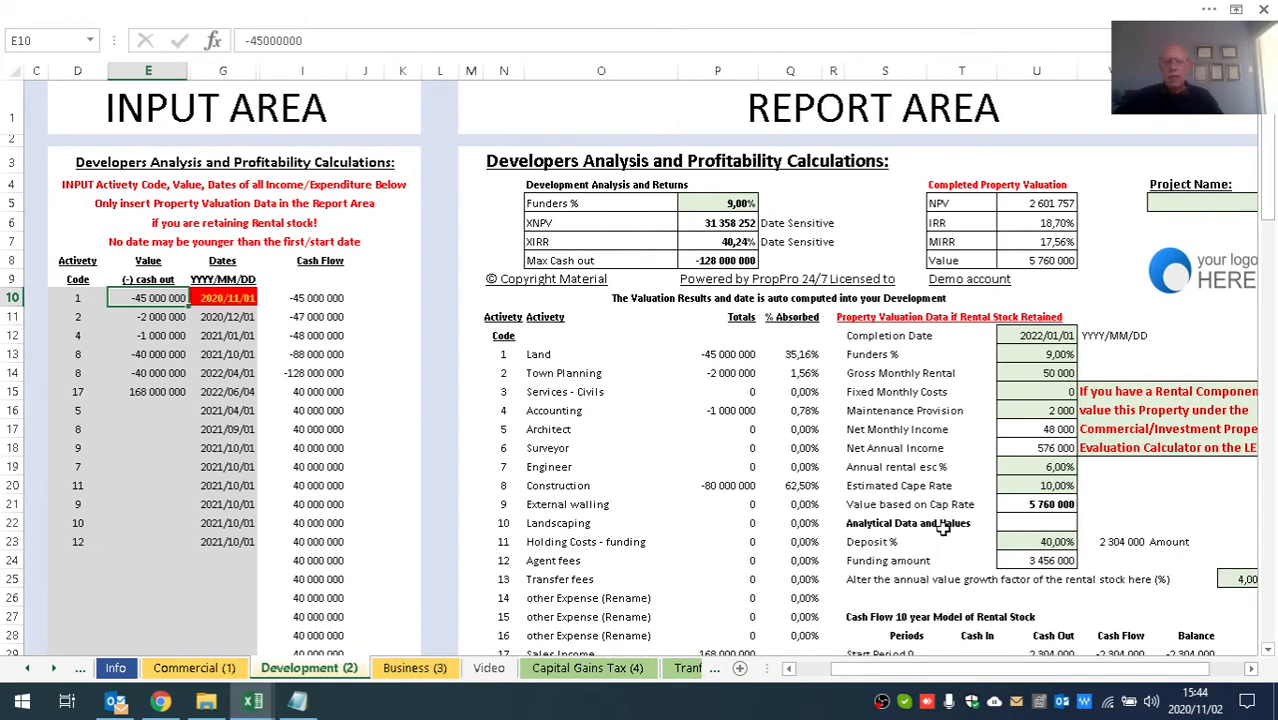
{"action": "left_click", "coordinate": [1032, 355]}
{"action": "left_click", "coordinate": [1032, 372]}
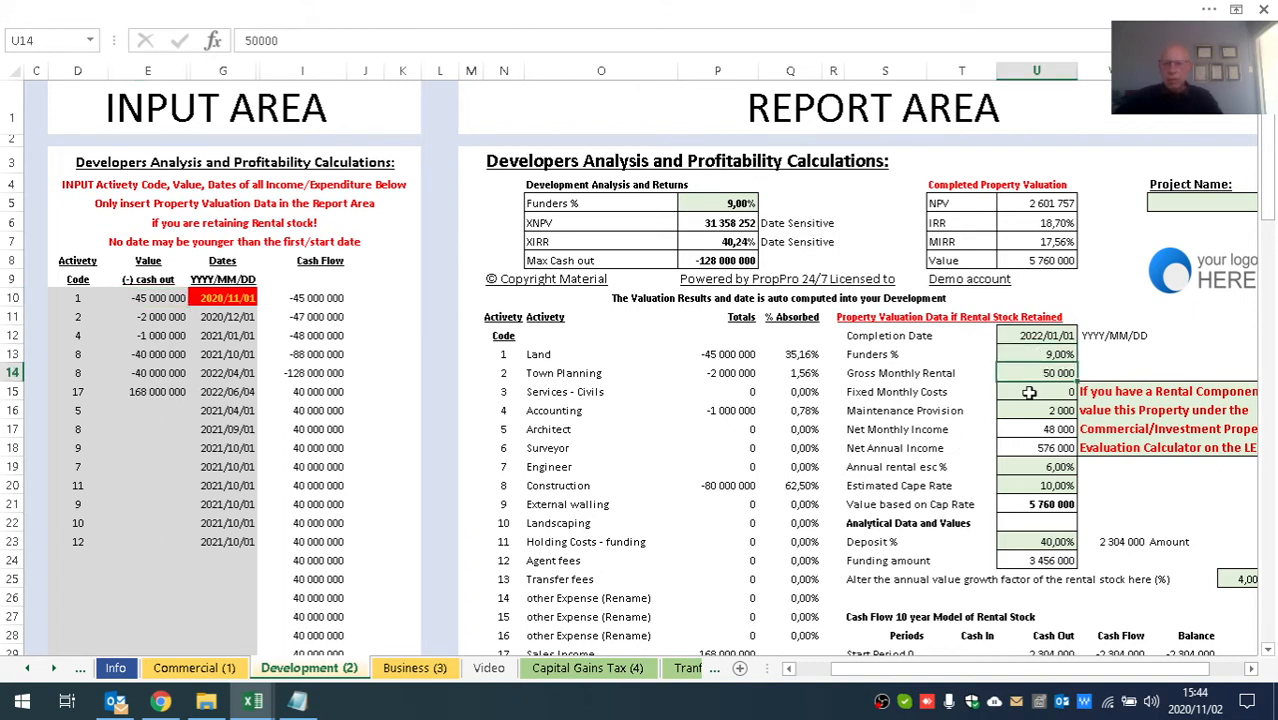
{"action": "left_click", "coordinate": [1027, 392]}
{"action": "left_click", "coordinate": [1018, 411]}
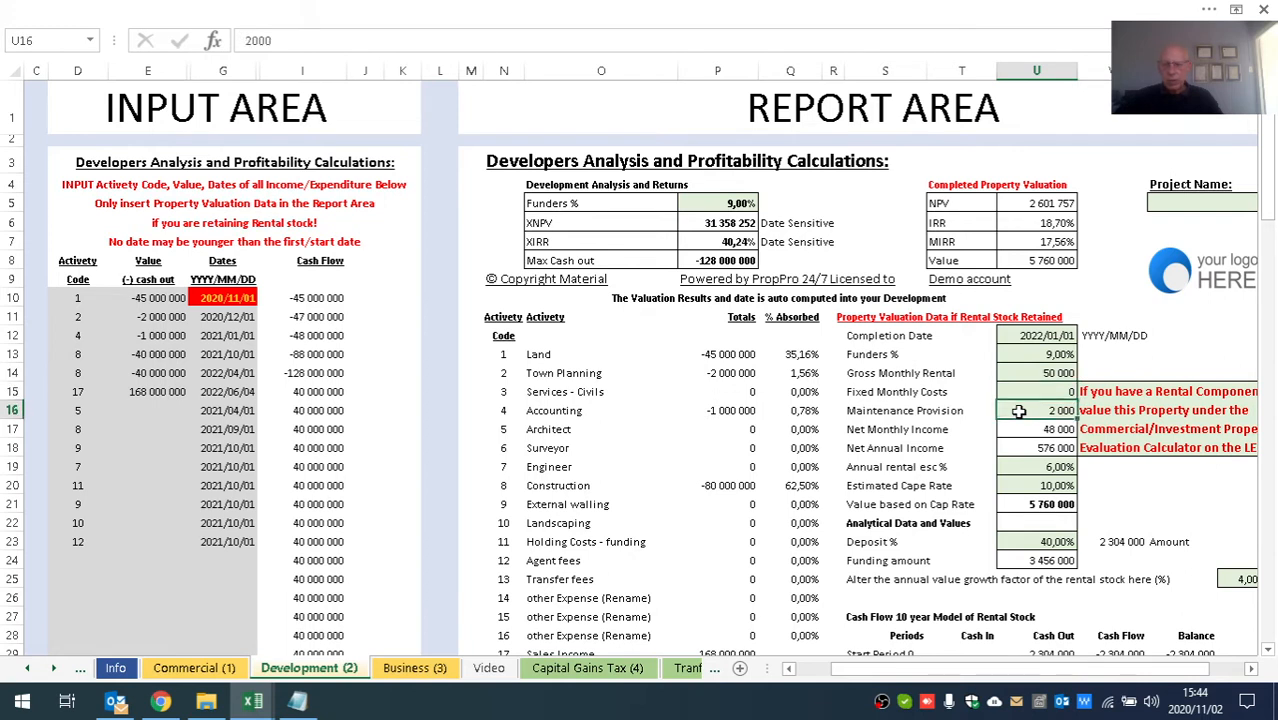
{"action": "left_click", "coordinate": [1030, 354]}
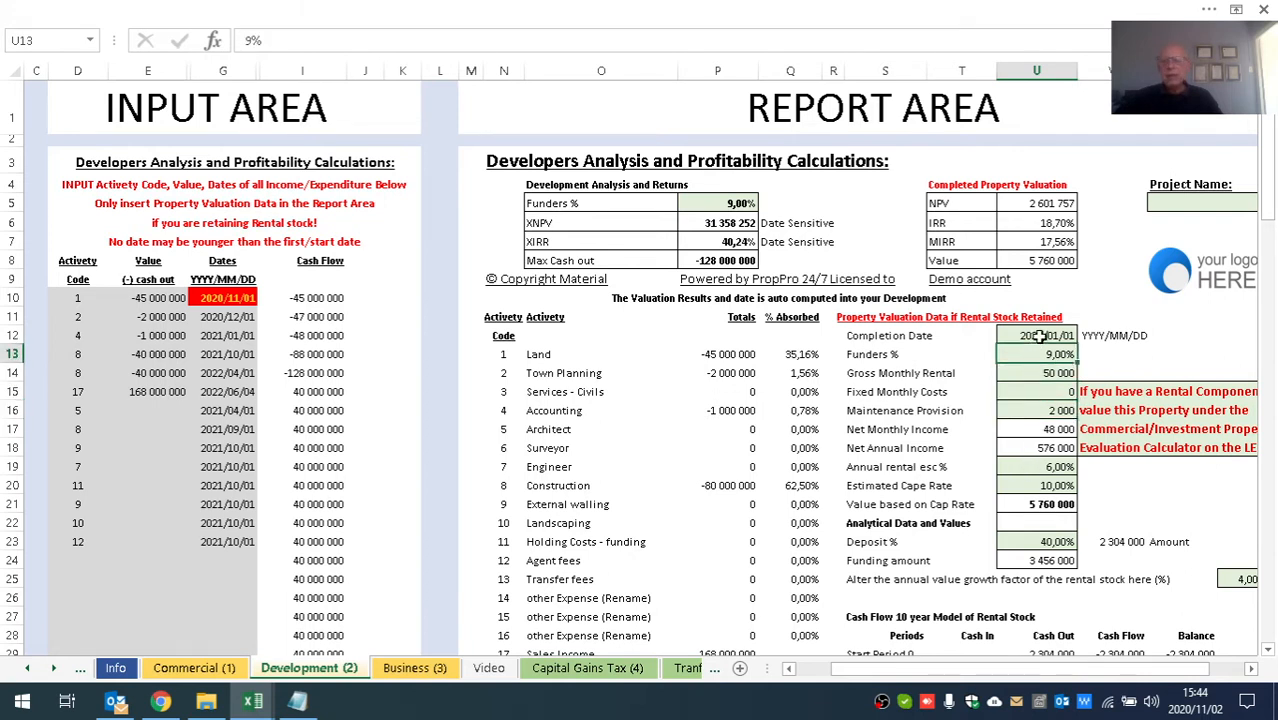
{"action": "left_click", "coordinate": [1040, 336]}
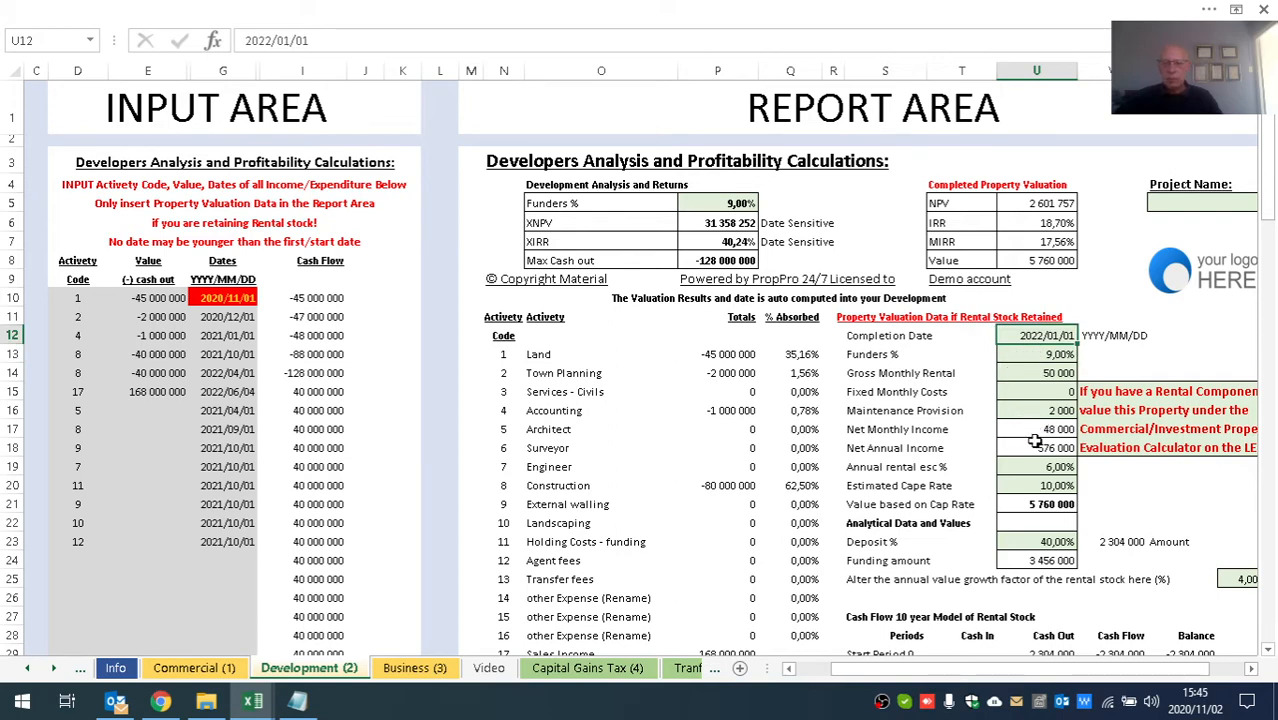
{"action": "scroll", "coordinate": [1026, 486], "scroll_direction": "down", "scroll_amount": 1}
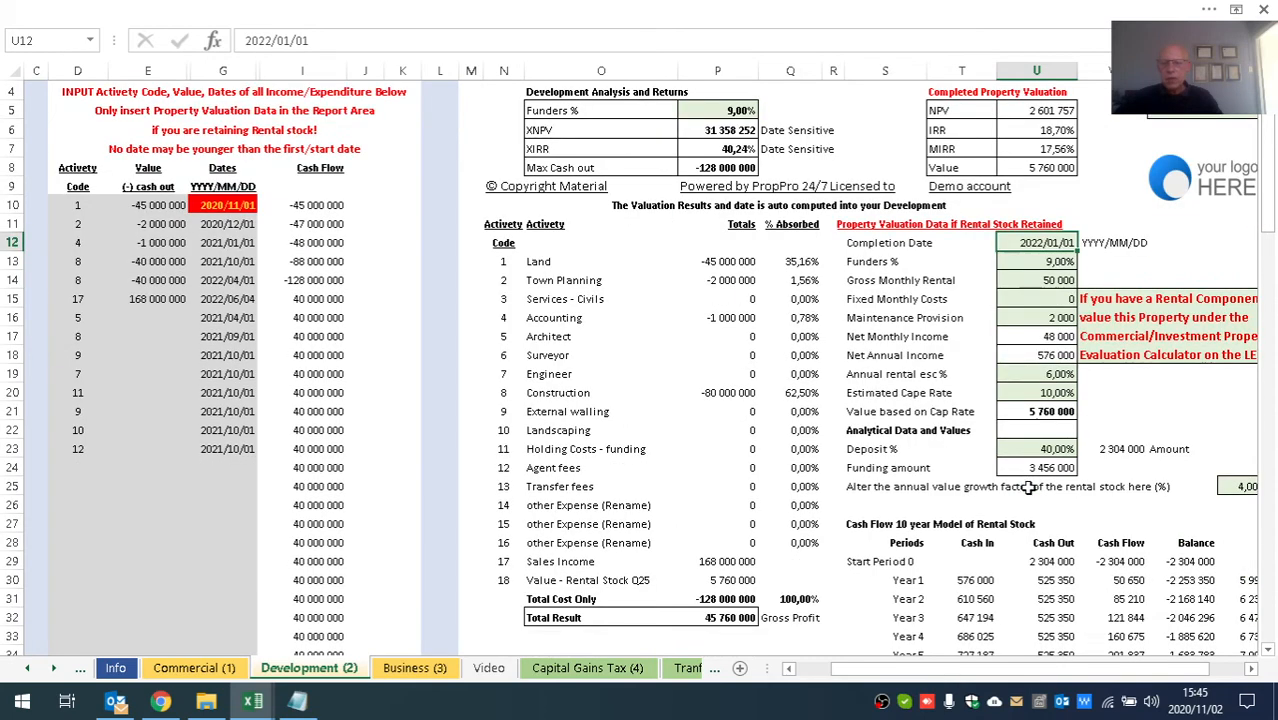
{"action": "left_click", "coordinate": [1042, 398]}
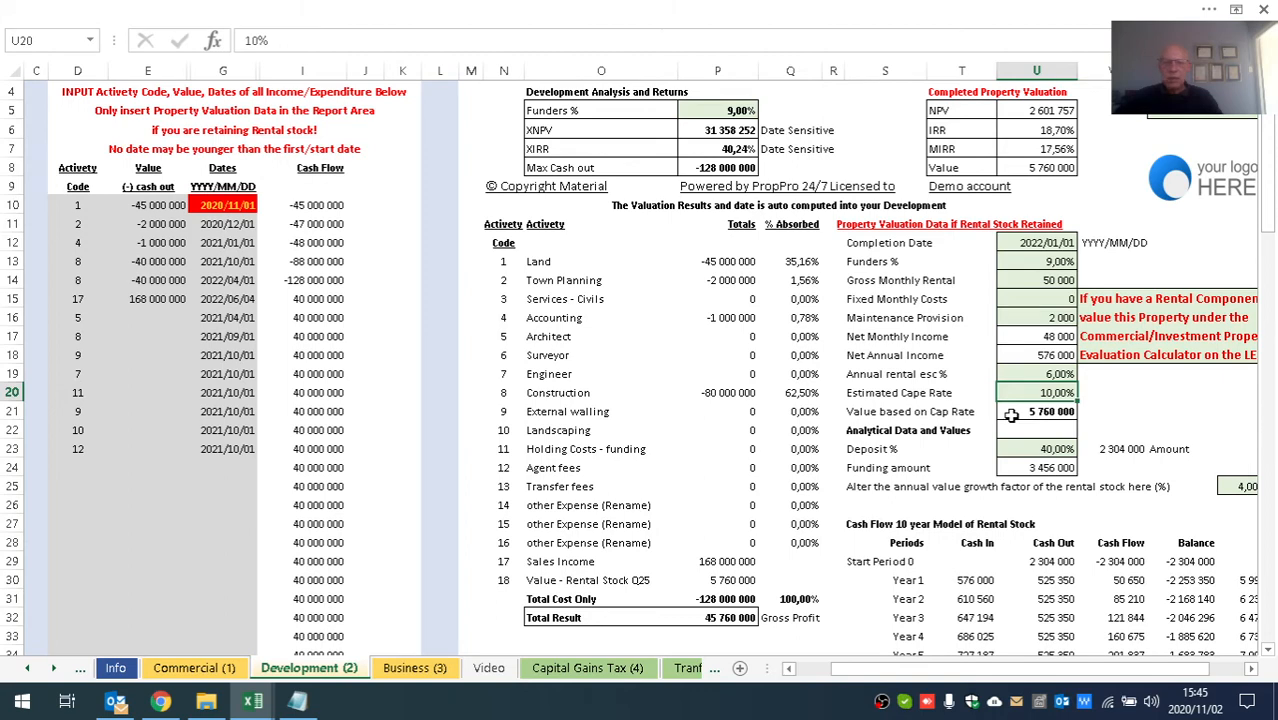
{"action": "scroll", "coordinate": [1012, 416], "scroll_direction": "up", "scroll_amount": 1}
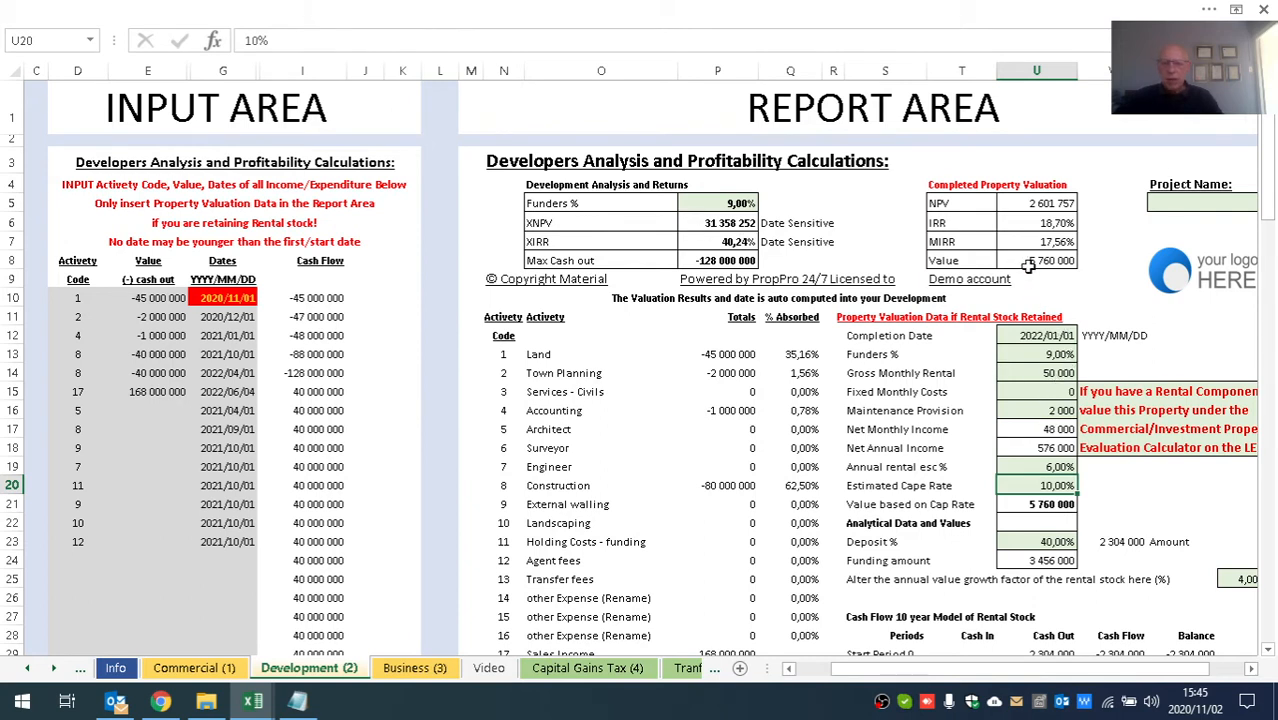
{"action": "left_click", "coordinate": [1054, 339]}
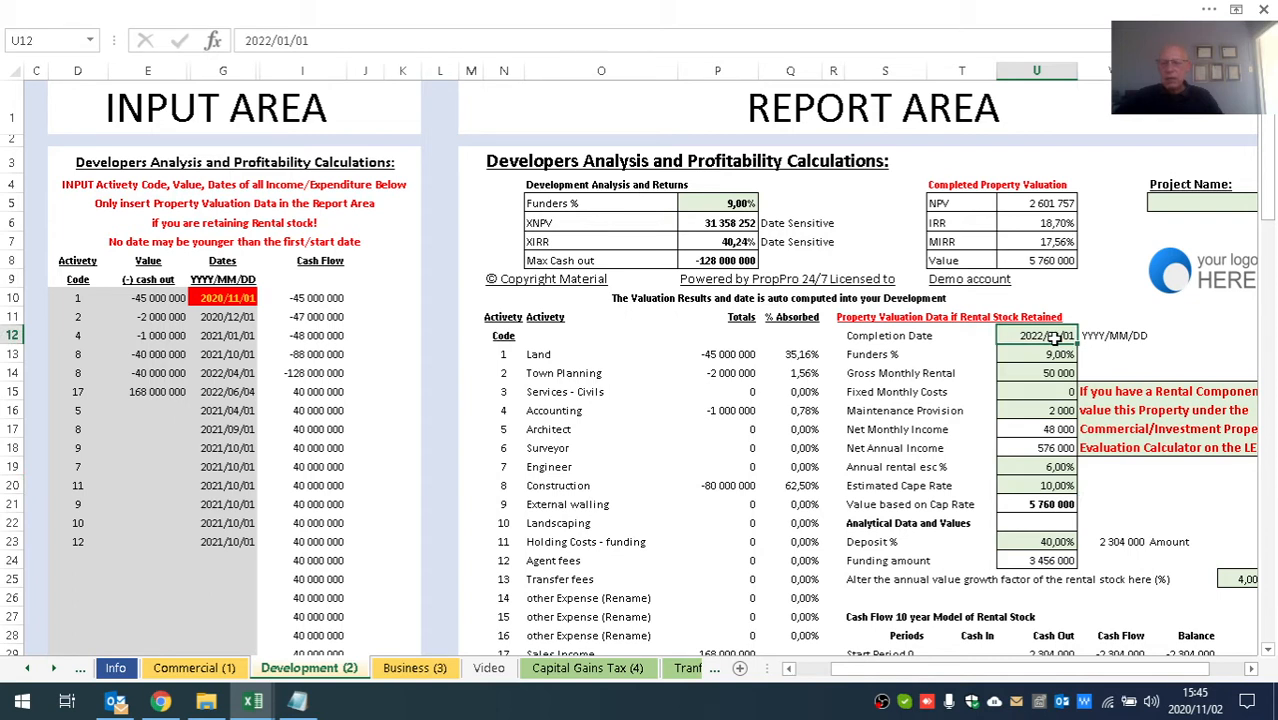
{"action": "left_click", "coordinate": [1050, 376]}
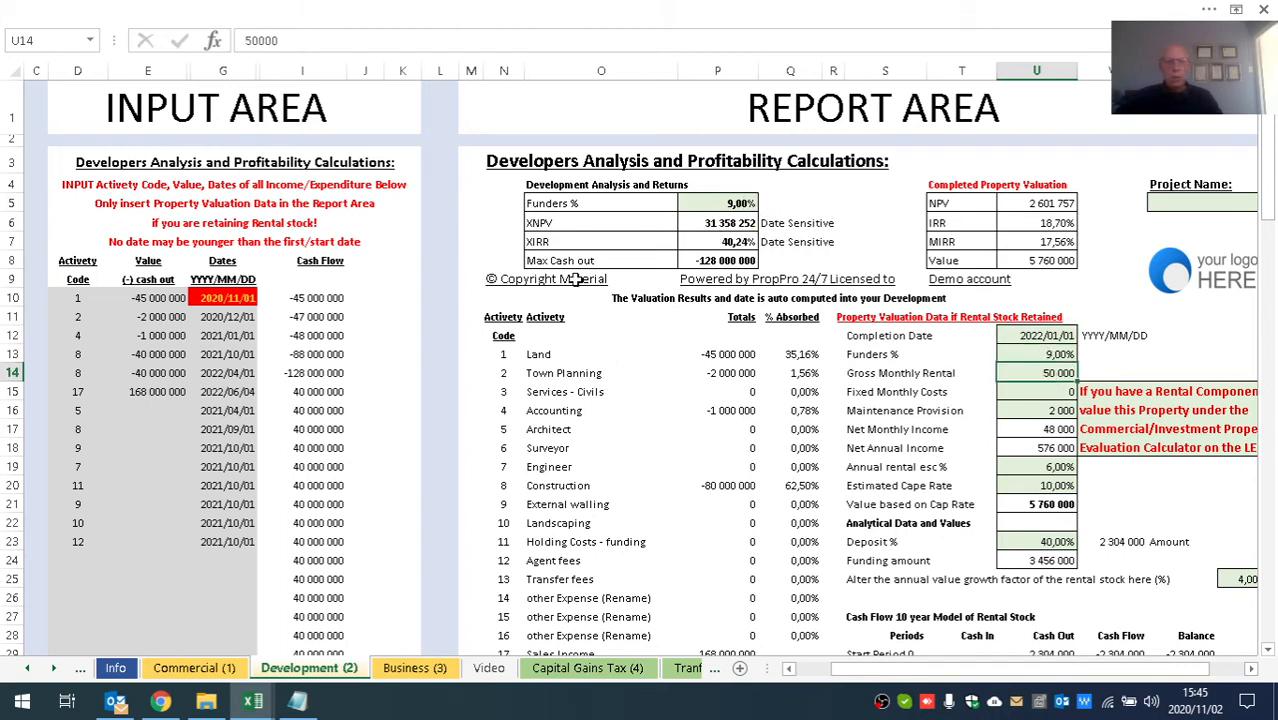
Examine the rental stock inputs, 10-year cash flow model, loan amortization calculator and Total Result, ending on the land entry in row 10.
{"action": "left_click_drag", "start_coordinate": [906, 676], "coordinate": [880, 678]}
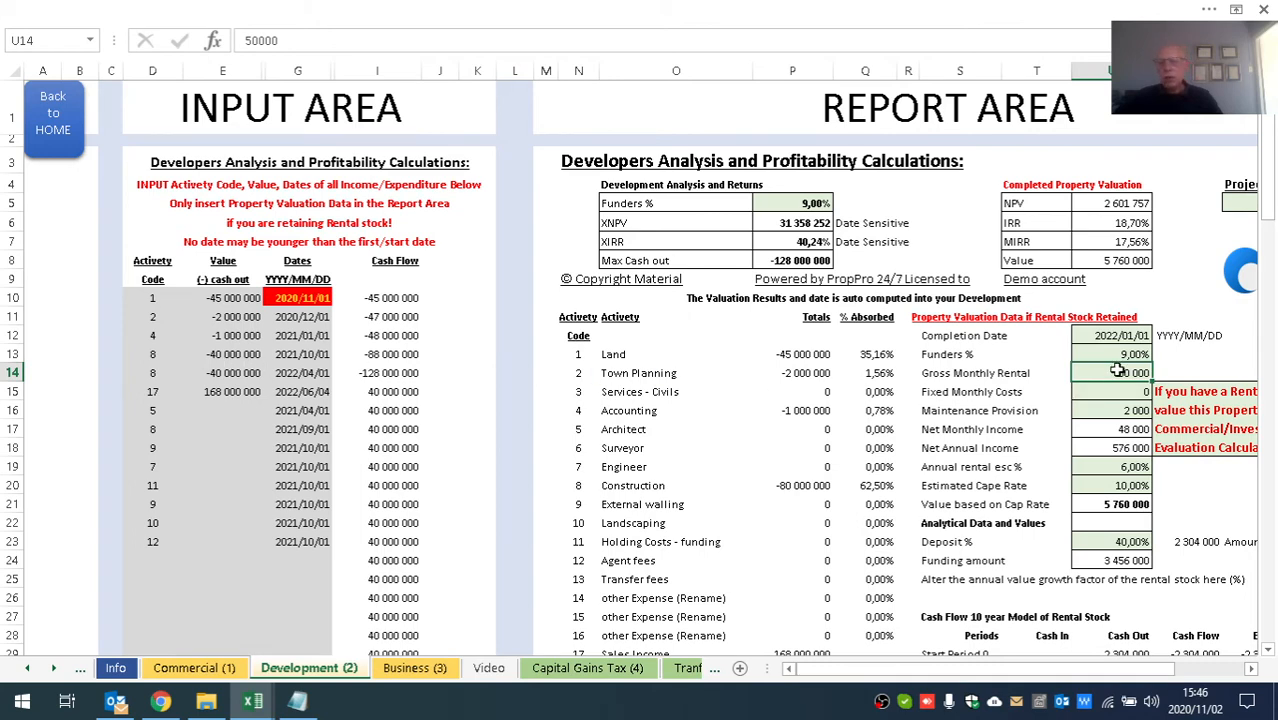
{"action": "scroll", "coordinate": [1118, 375], "scroll_direction": "down", "scroll_amount": 3}
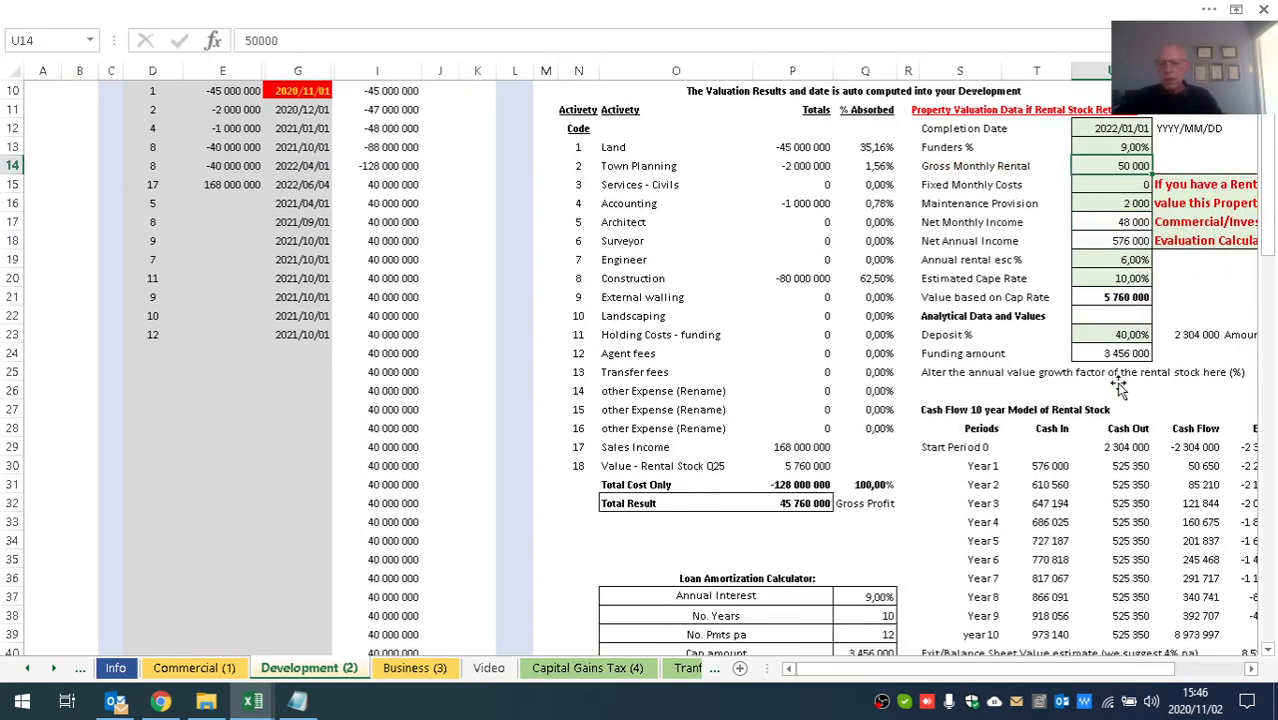
{"action": "scroll", "coordinate": [1118, 388], "scroll_direction": "down", "scroll_amount": 1}
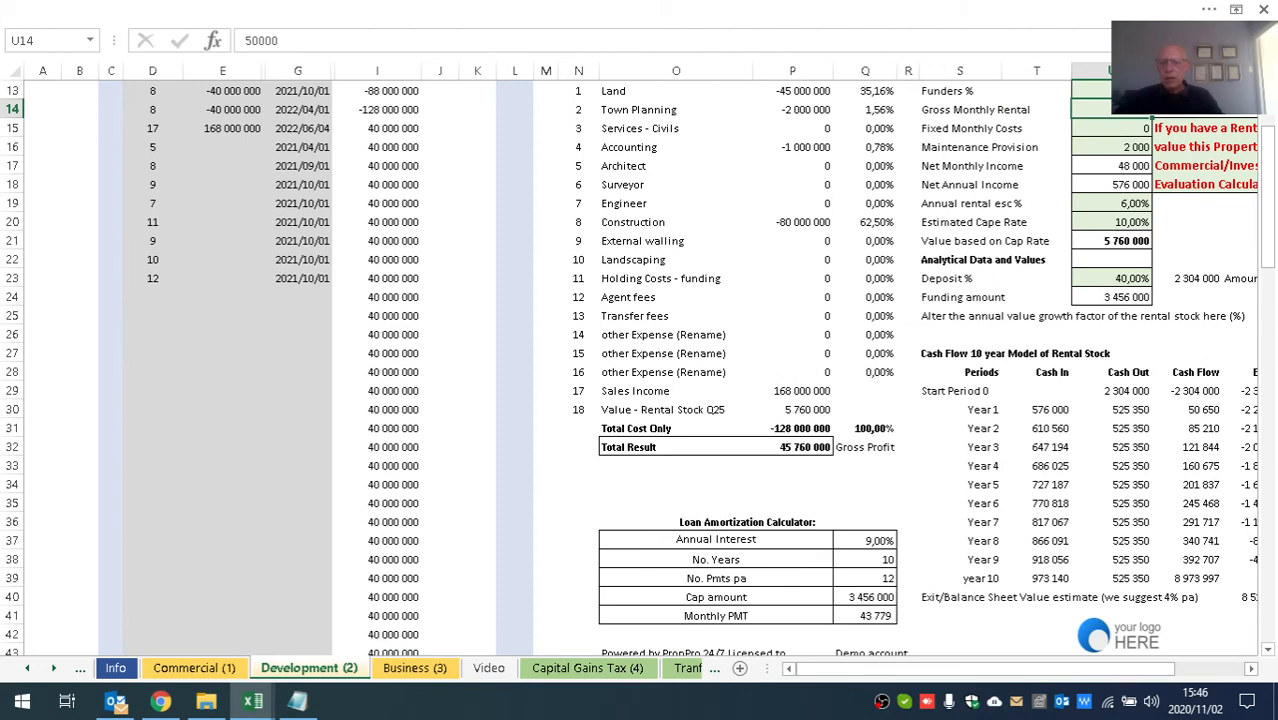
{"action": "scroll", "coordinate": [1131, 347], "scroll_direction": "up", "scroll_amount": 2}
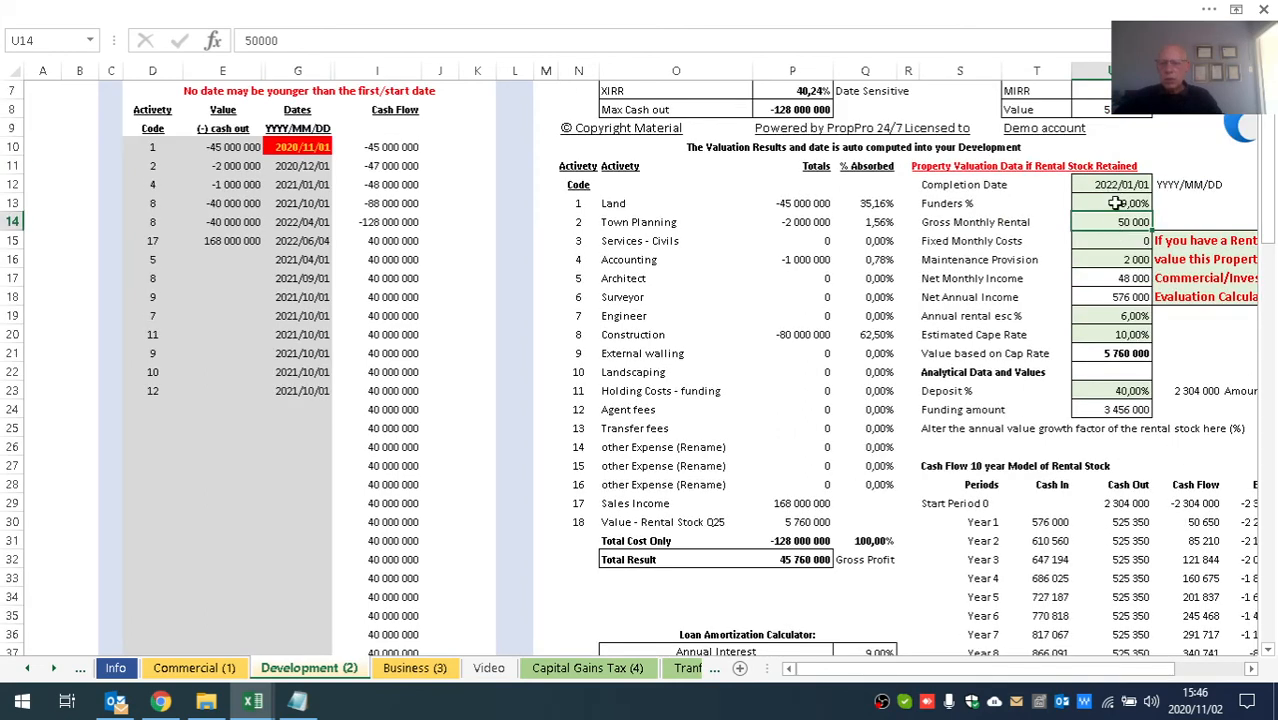
{"action": "scroll", "coordinate": [1114, 215], "scroll_direction": "down", "scroll_amount": 2}
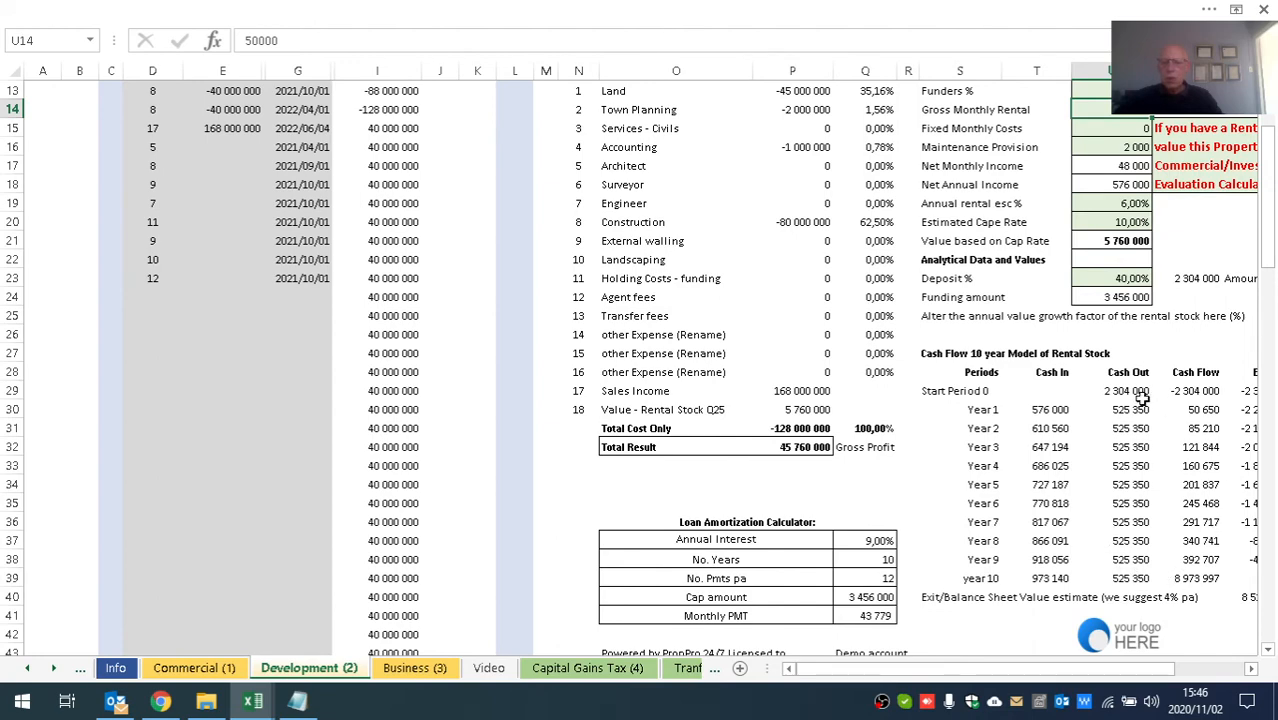
{"action": "scroll", "coordinate": [1120, 400], "scroll_direction": "up", "scroll_amount": 3}
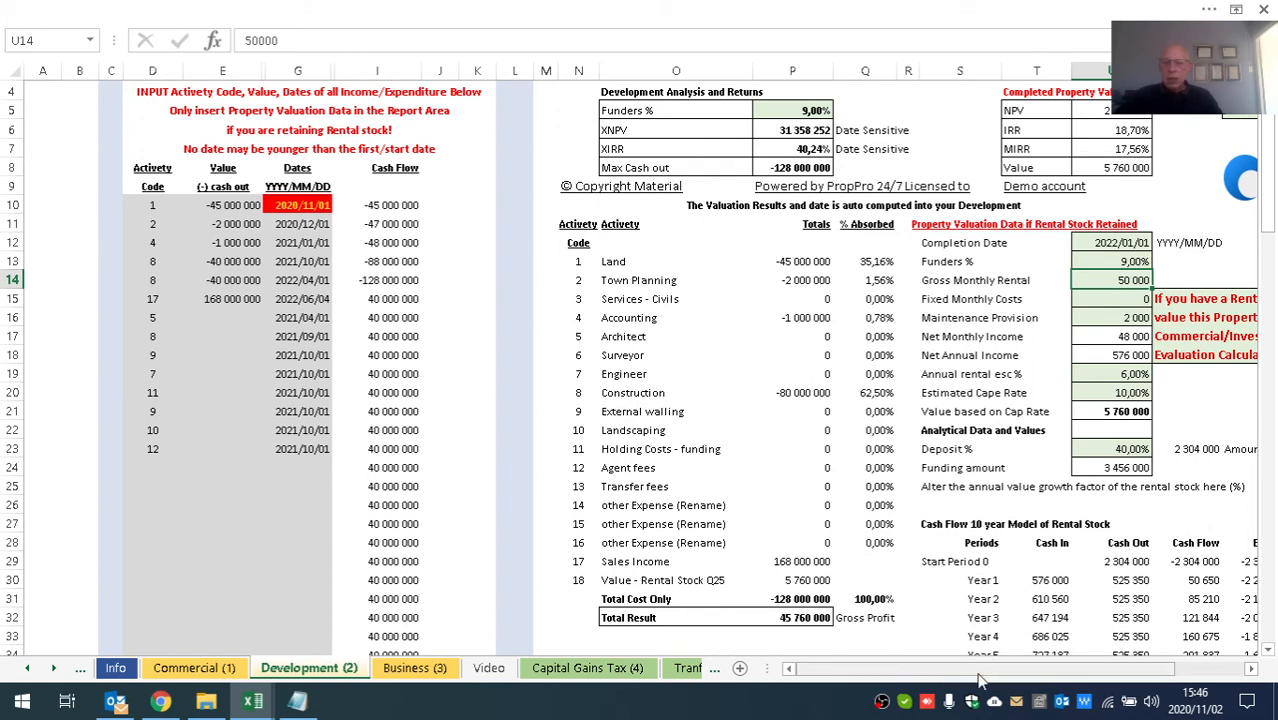
{"action": "scroll", "coordinate": [347, 393], "scroll_direction": "up", "scroll_amount": 1}
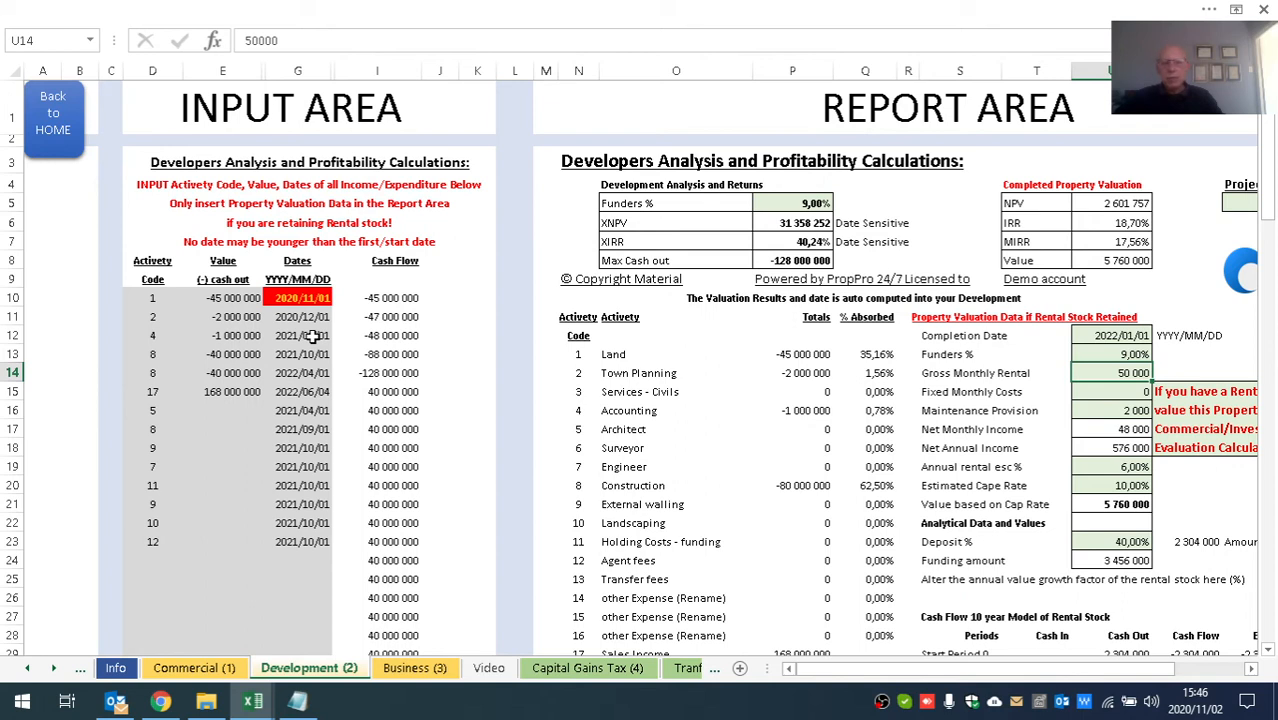
{"action": "left_click", "coordinate": [153, 301]}
{"action": "left_click", "coordinate": [212, 297]}
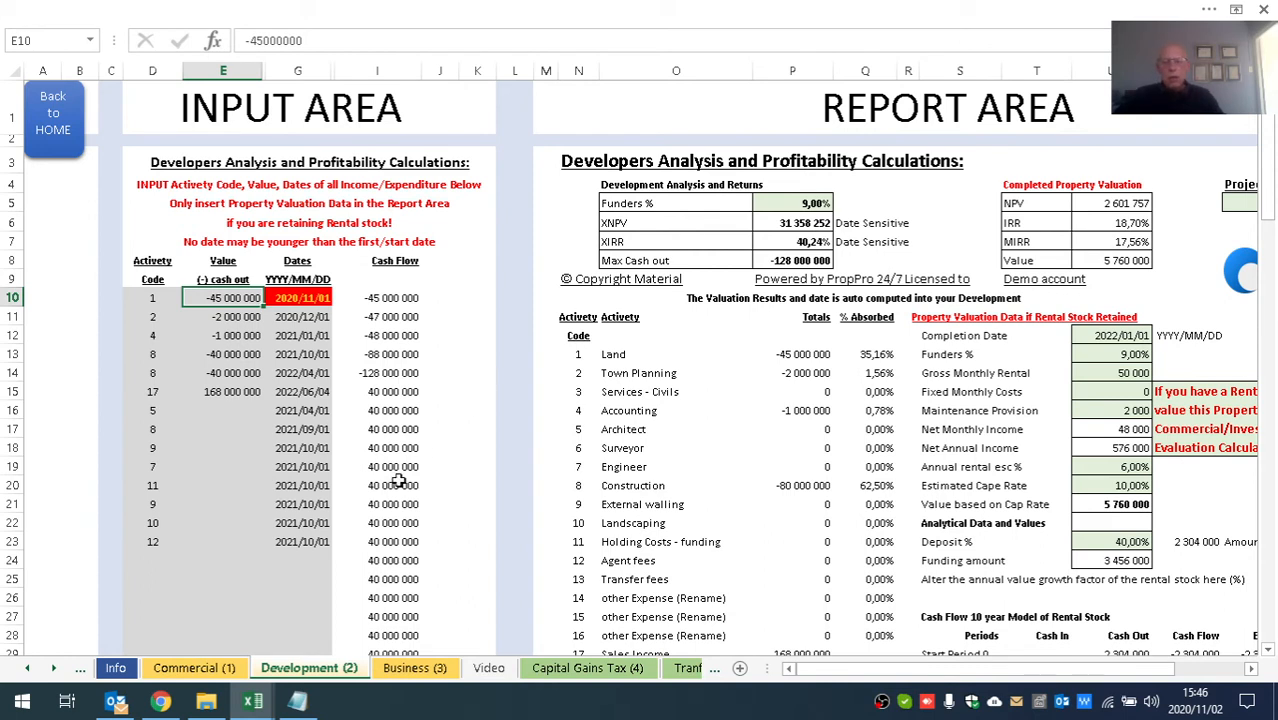
Open the Commercial (1) sheet and review its mandatory input cells and calculated results report.
{"action": "left_click", "coordinate": [190, 668]}
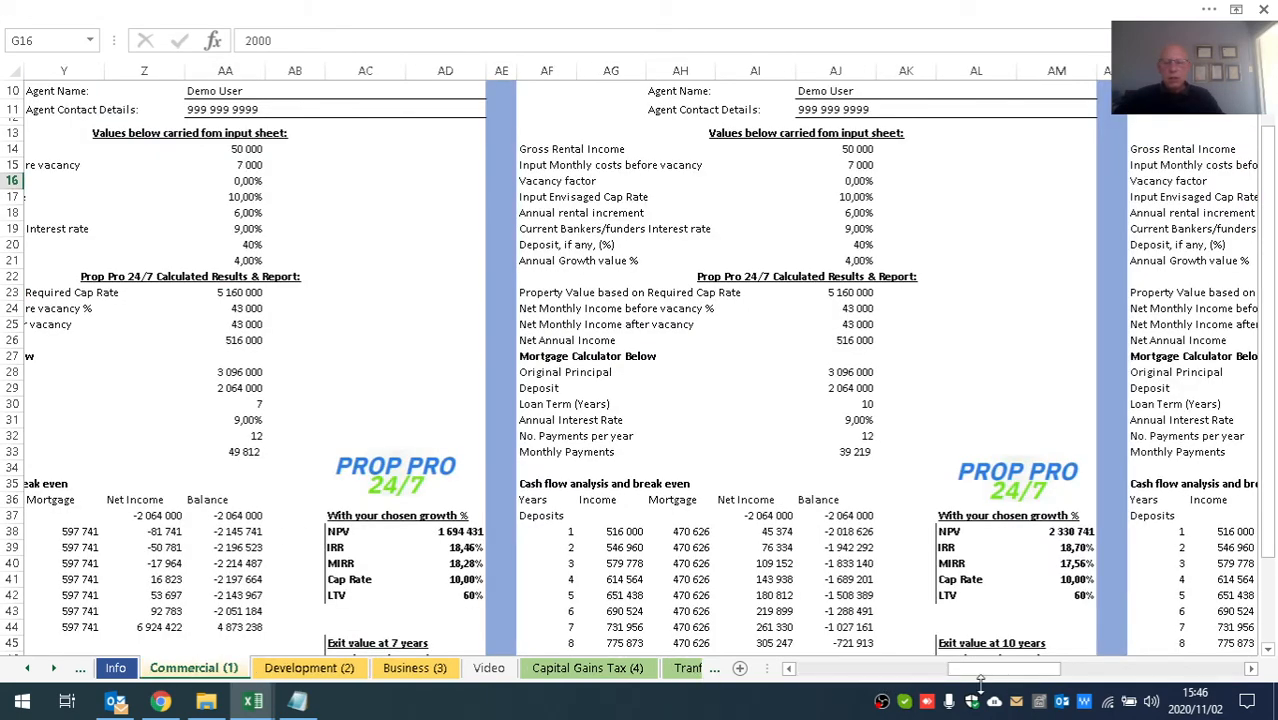
{"action": "left_click_drag", "start_coordinate": [998, 675], "coordinate": [811, 668]}
{"action": "scroll", "coordinate": [670, 595], "scroll_direction": "up", "scroll_amount": 2}
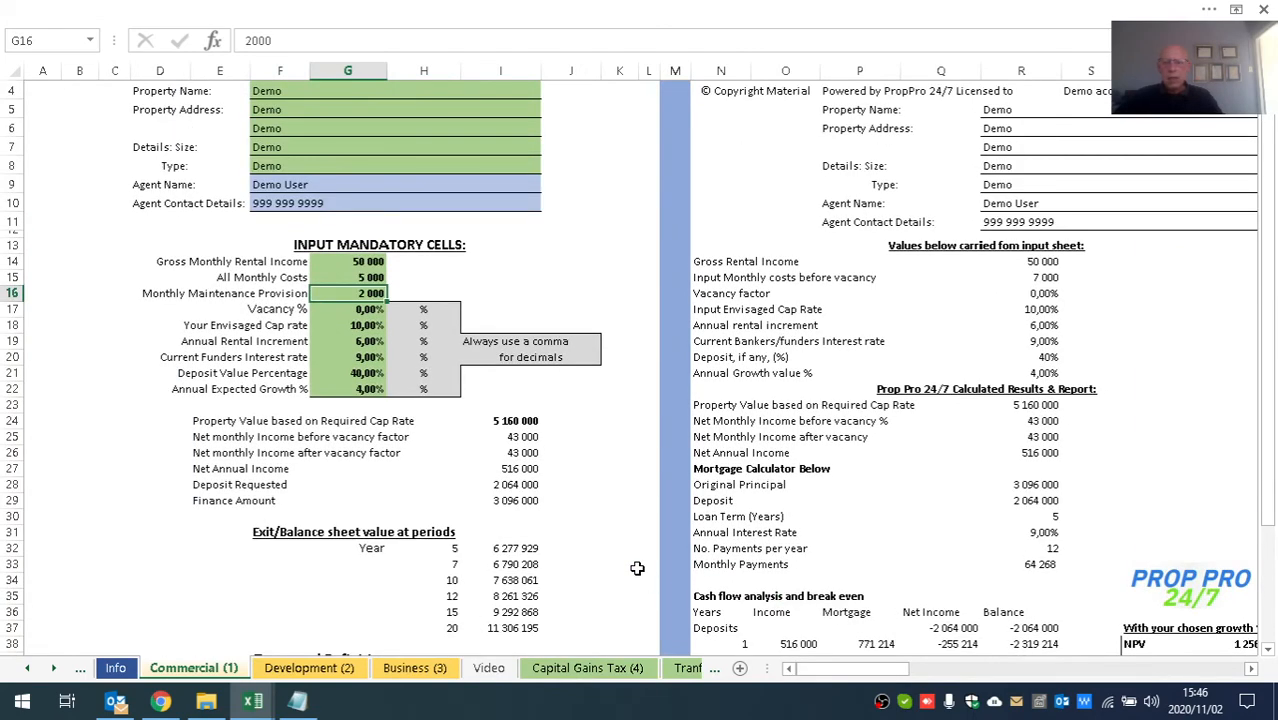
{"action": "scroll", "coordinate": [637, 568], "scroll_direction": "down", "scroll_amount": 1}
{"action": "left_click_drag", "start_coordinate": [845, 671], "coordinate": [895, 678]}
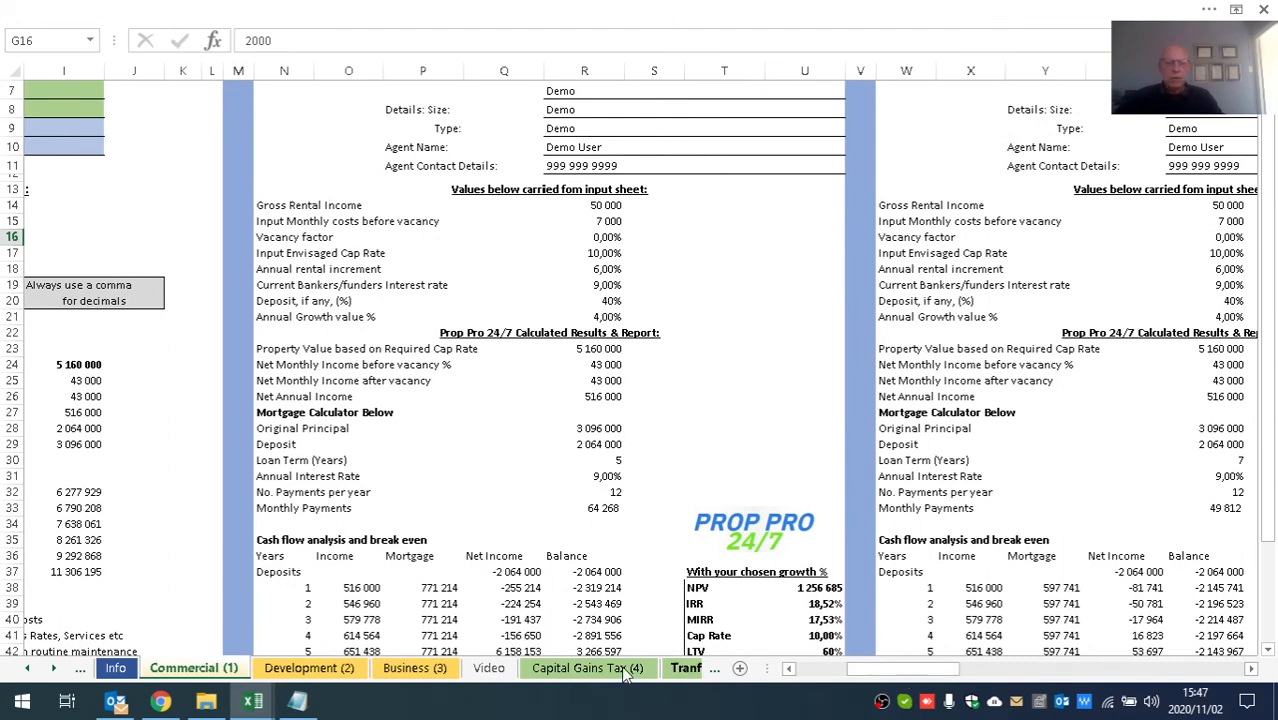
View the Business (3) valuation sheet and open the Video sheet with the introduction and learner videos.
{"action": "left_click", "coordinate": [414, 668]}
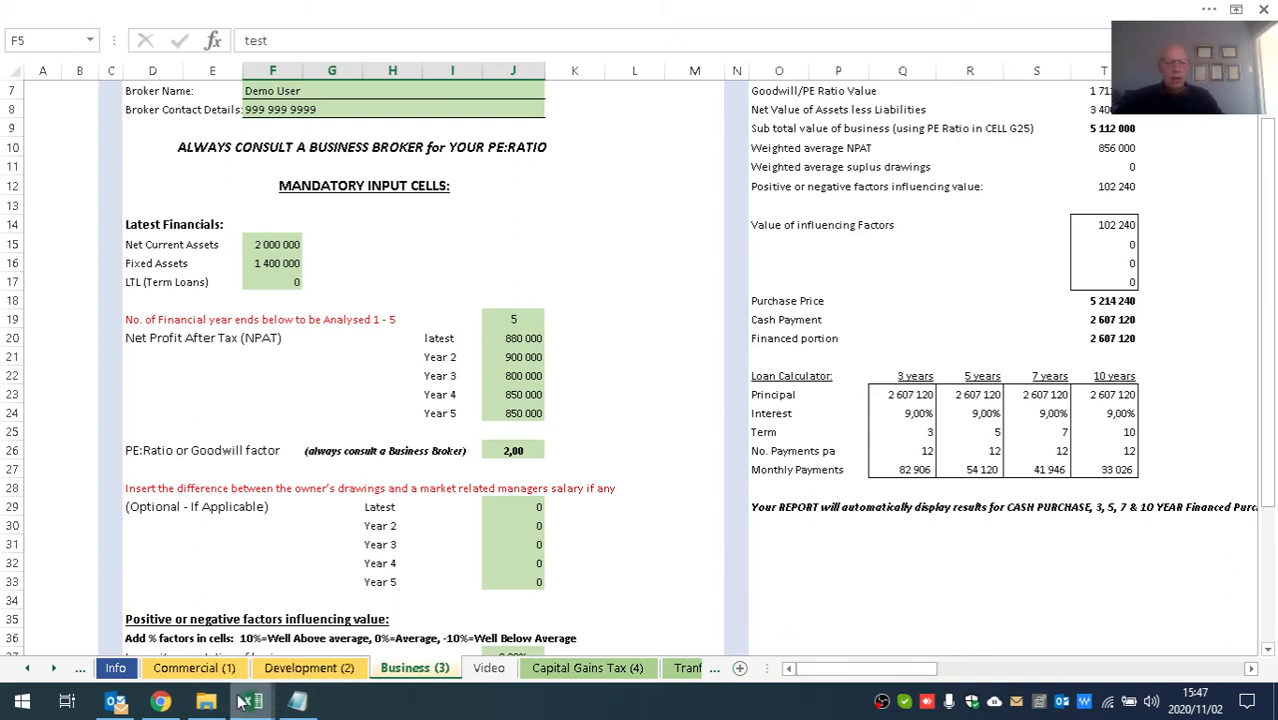
{"action": "left_click", "coordinate": [489, 668]}
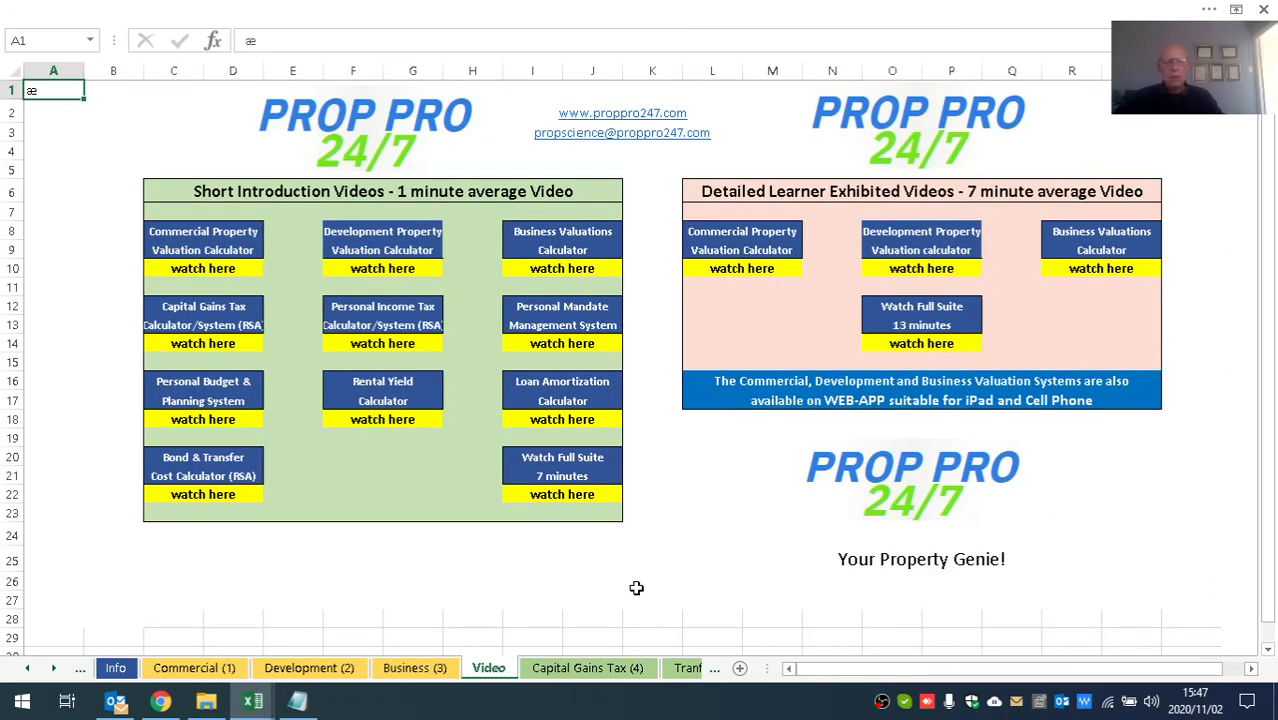